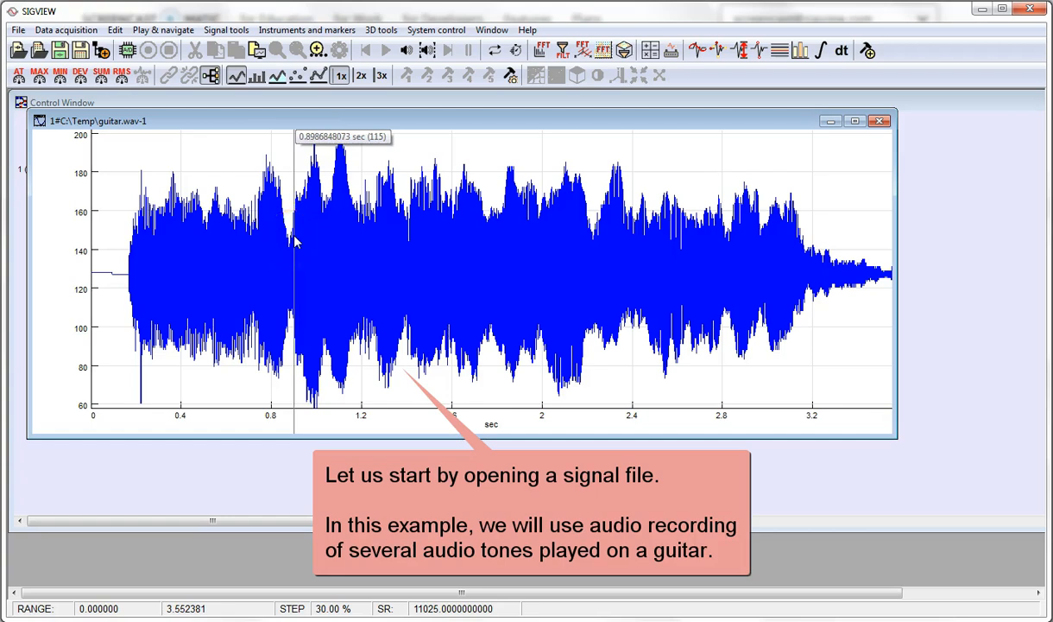
# - Calculate the FFT spectrum of the guitar.wav signal and tile all open windows
pyautogui.click(539, 52)
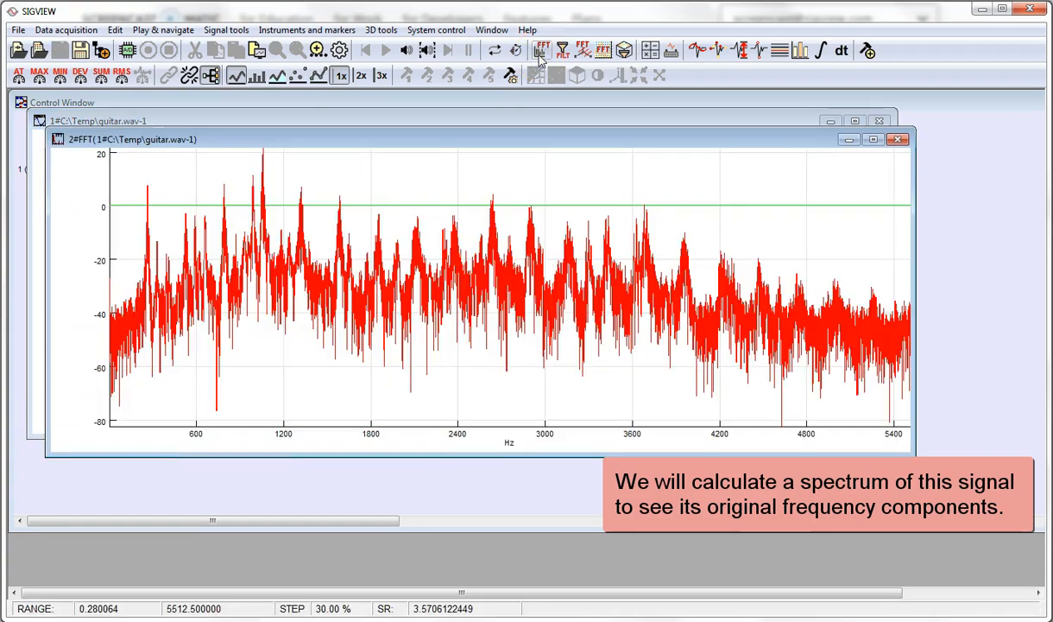
pyautogui.click(492, 29)
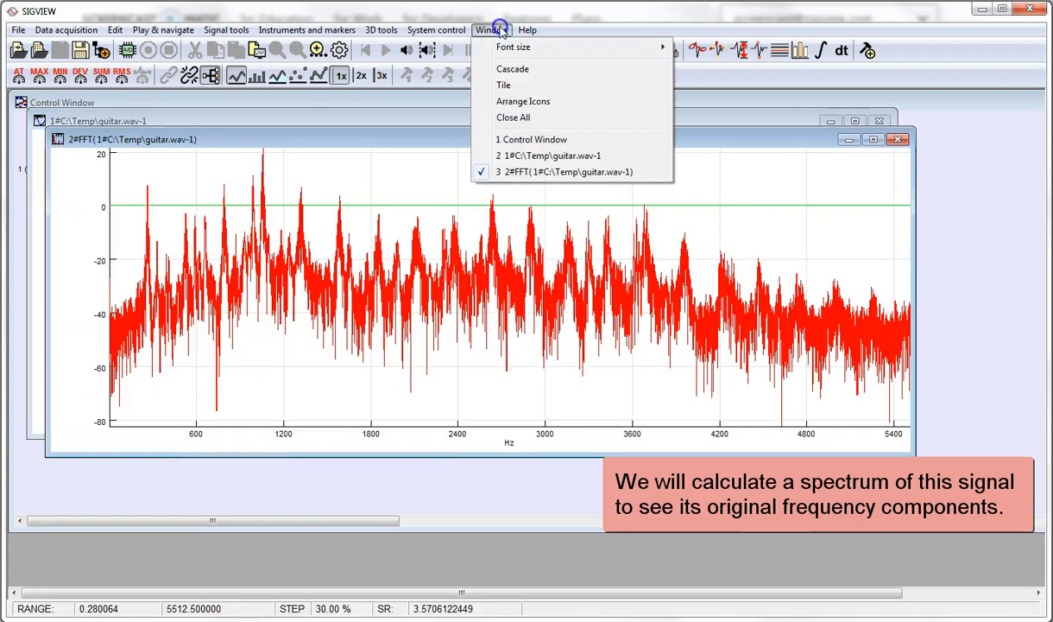
pyautogui.click(506, 84)
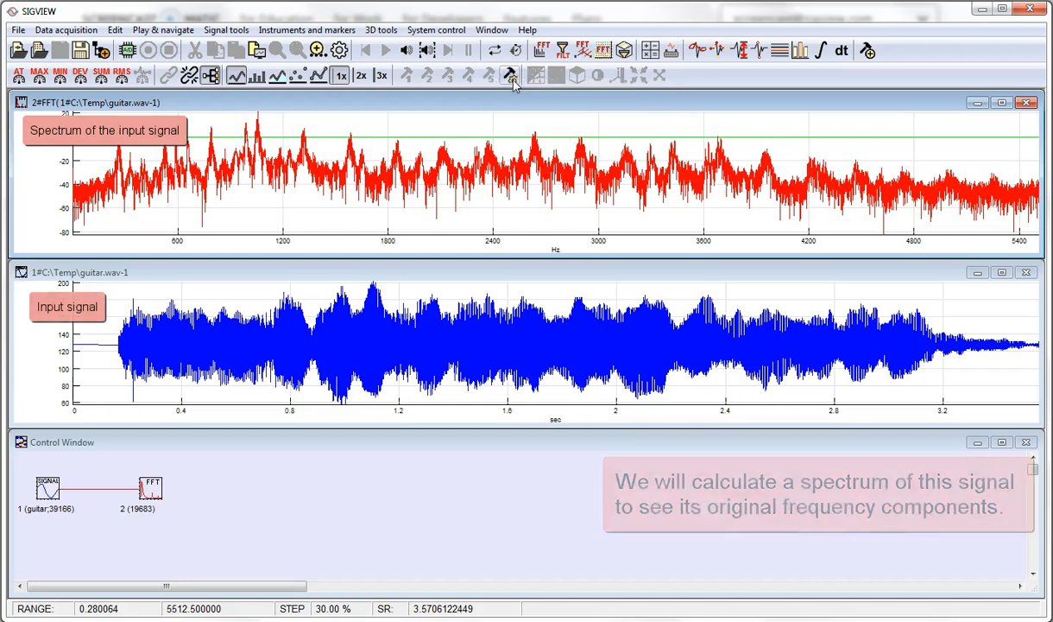
# - Apply a bandstop filter with a range of 2000 to 3000 Hz to the original guitar.wav signal
pyautogui.click(474, 272)
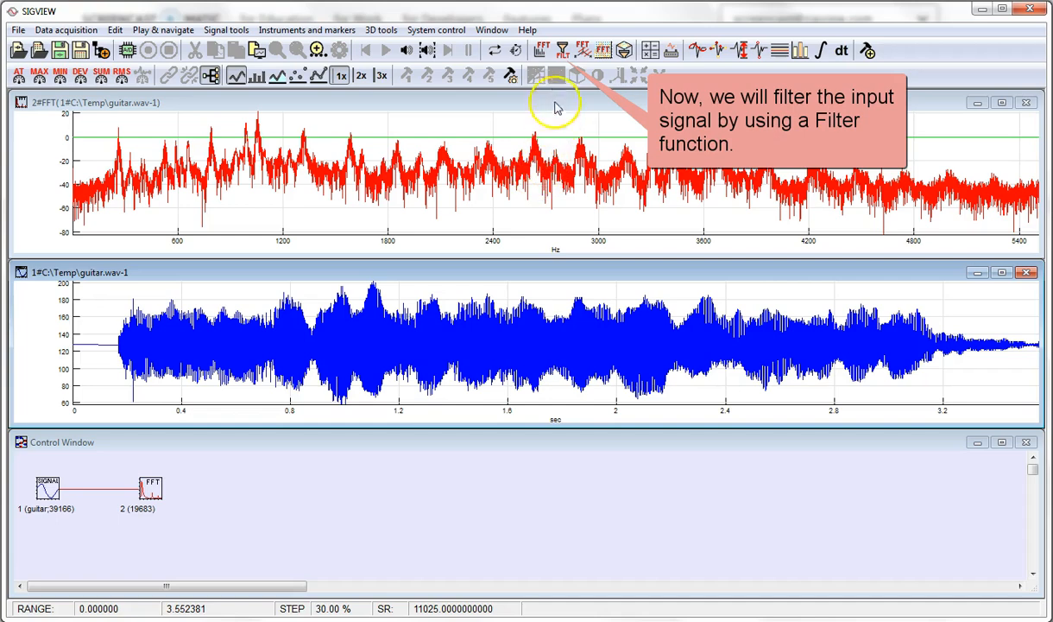
pyautogui.click(562, 51)
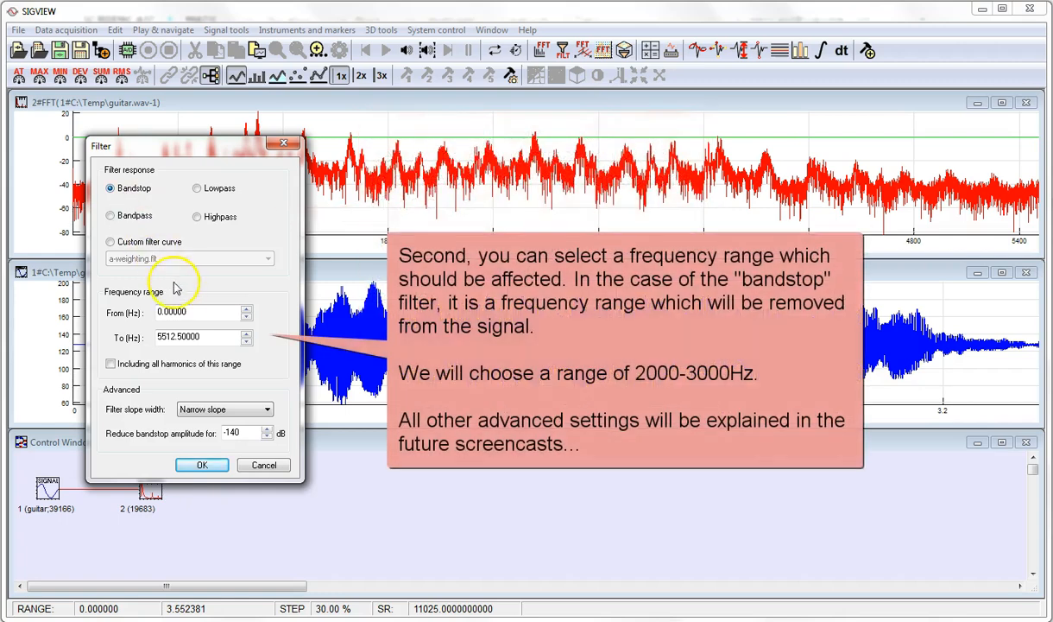
pyautogui.moveTo(192, 315); pyautogui.dragTo(152, 312)
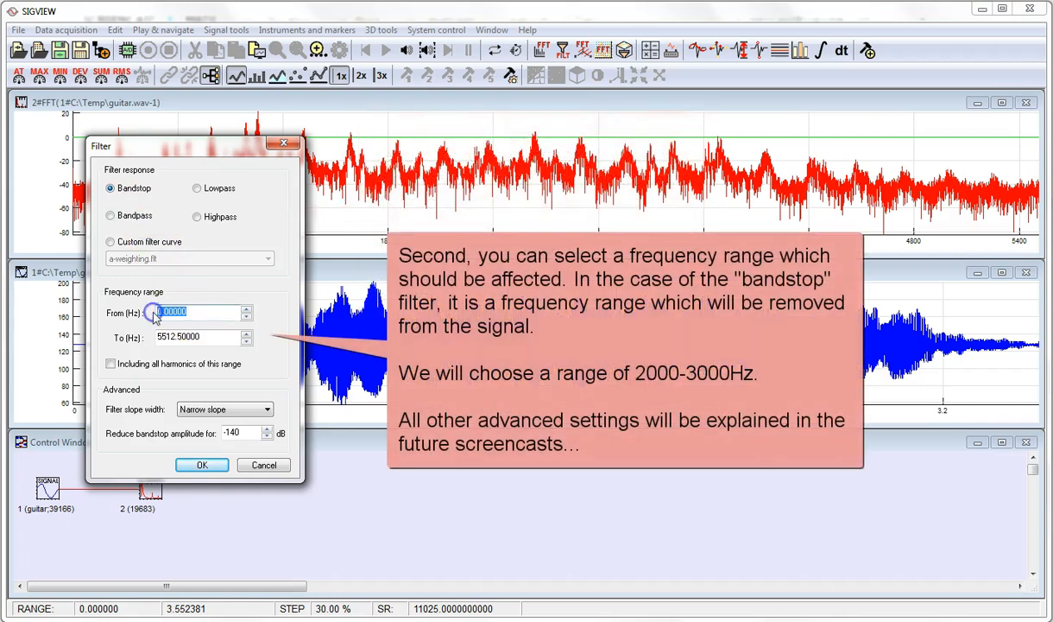
pyautogui.write('20')
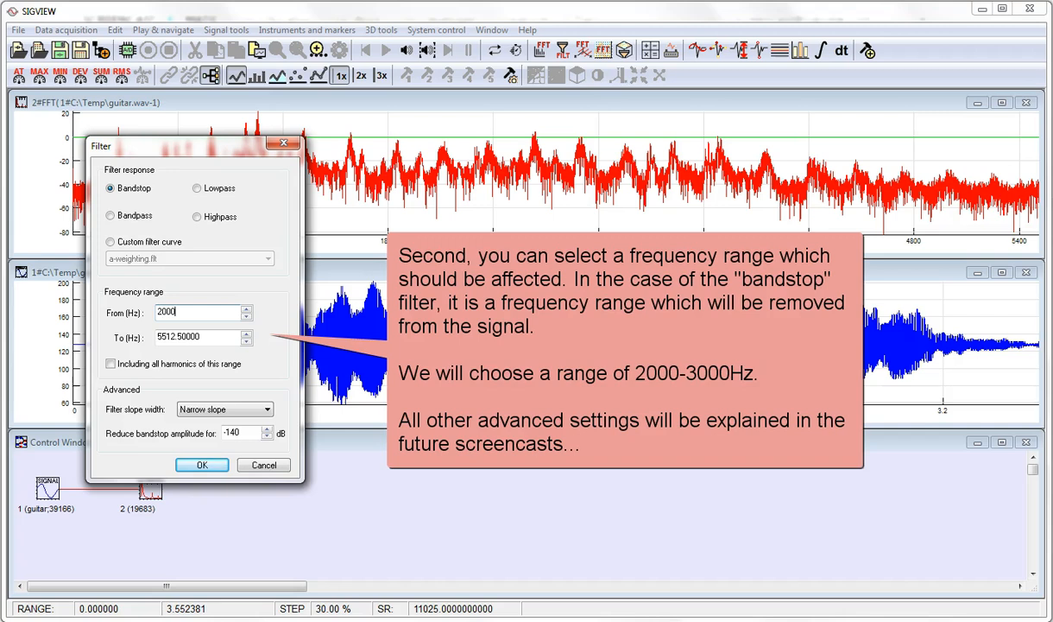
pyautogui.moveTo(209, 337); pyautogui.dragTo(118, 334)
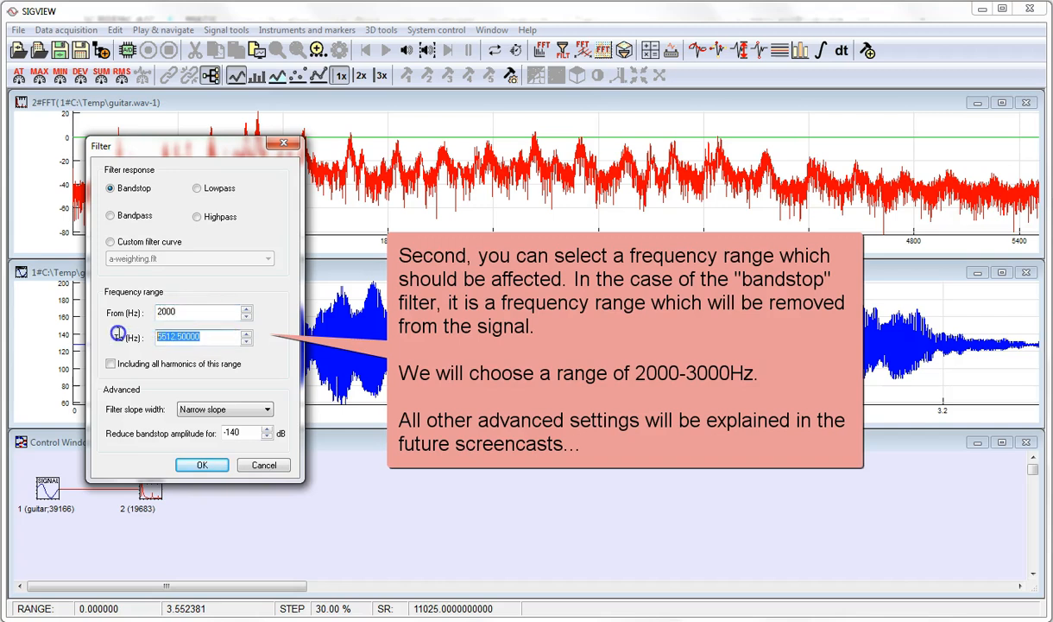
pyautogui.write('3')
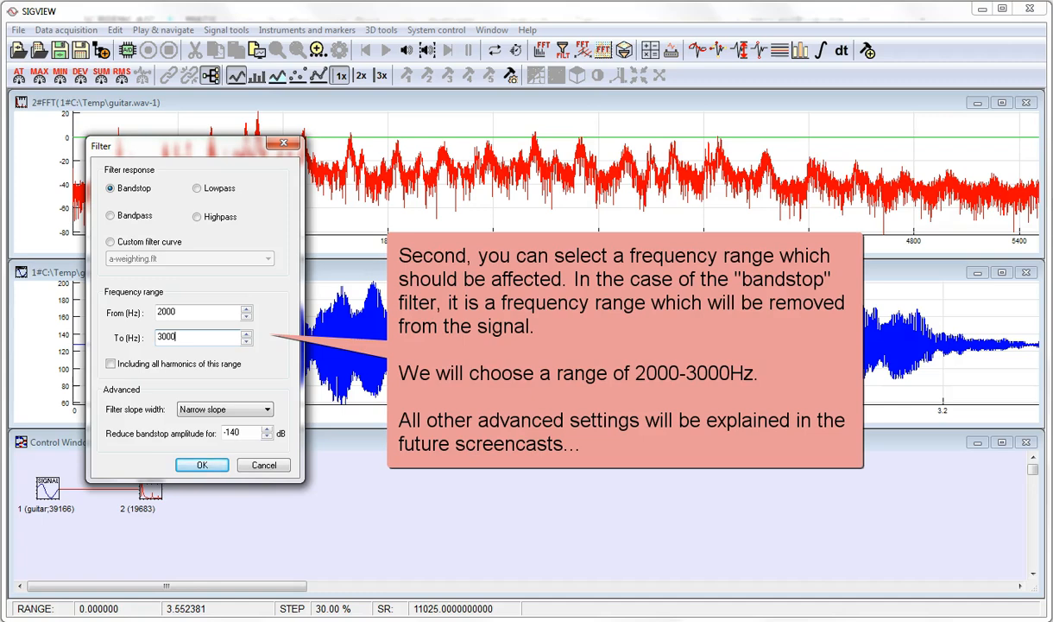
pyautogui.click(204, 466)
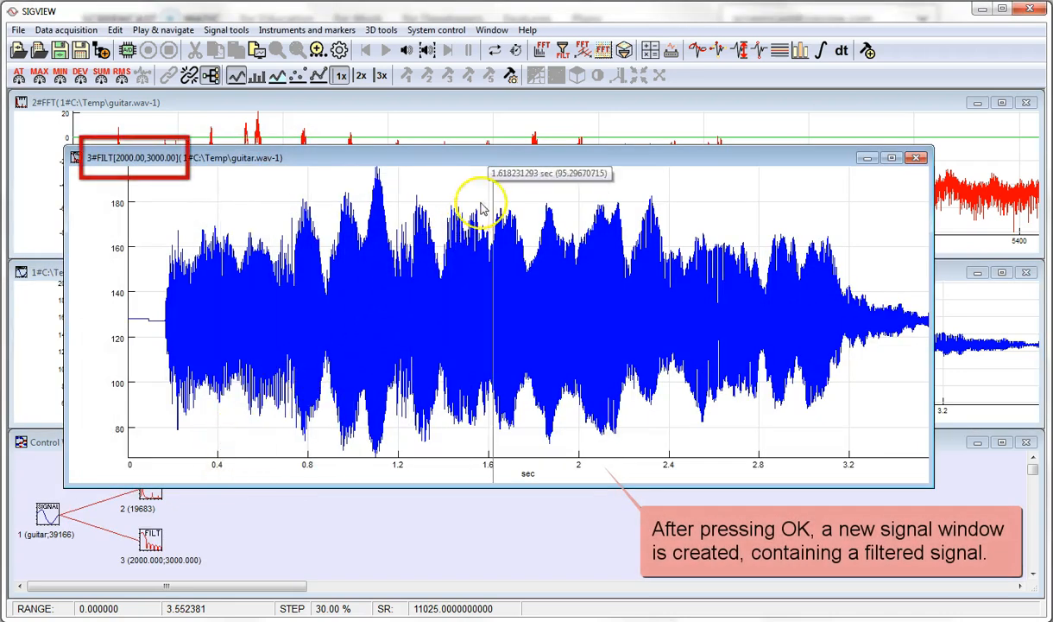
# - Calculate the FFT spectrum of the filtered signal and overlay it with the spectrum of the original guitar.wav signal
pyautogui.click(542, 52)
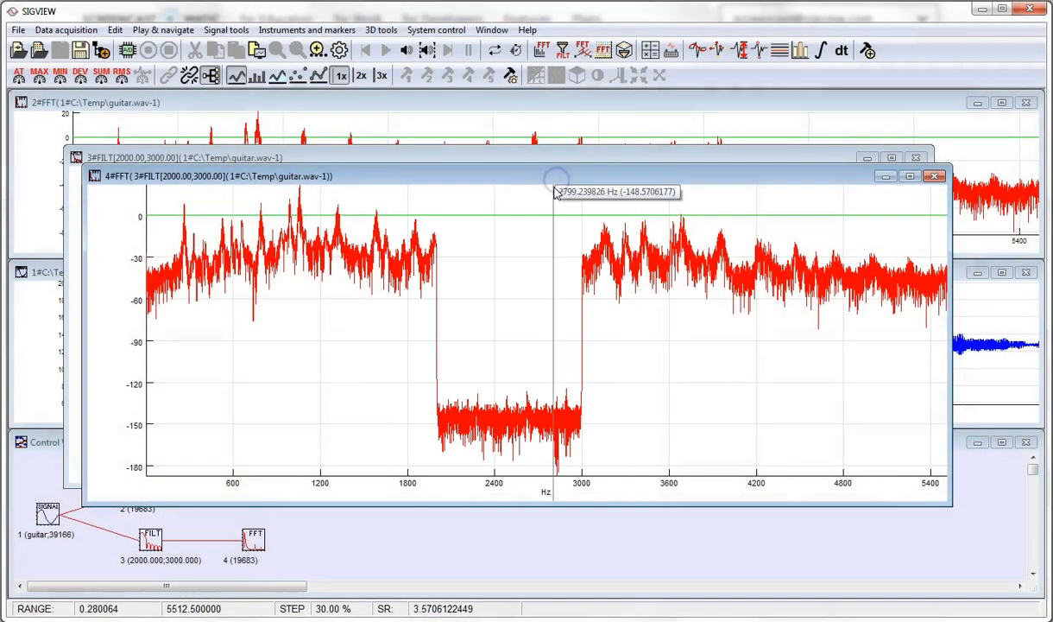
pyautogui.rightClick(553, 189)
pyautogui.moveTo(626, 424)
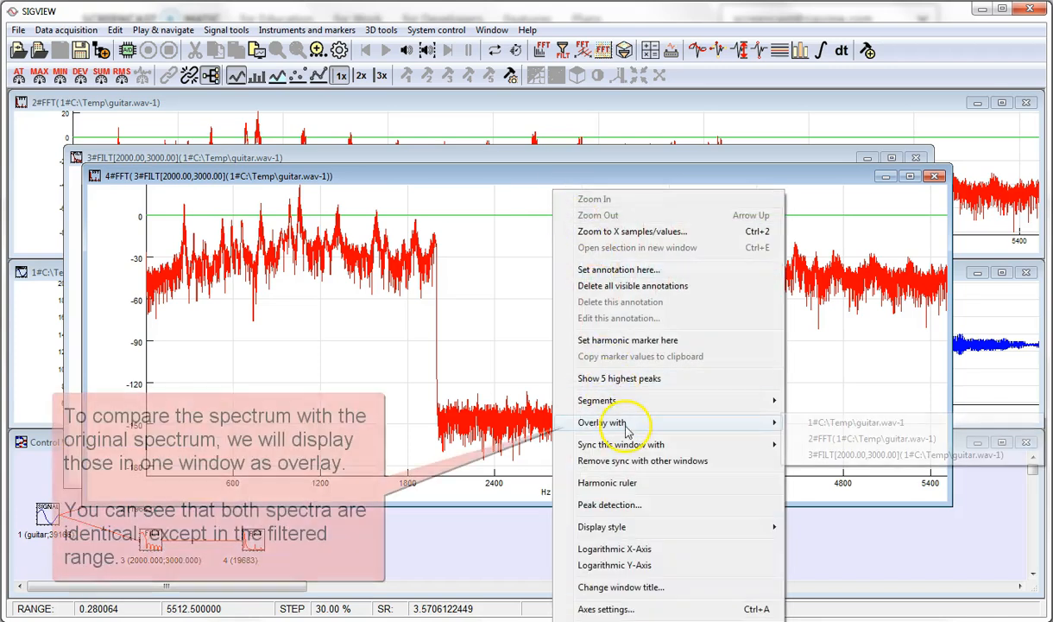
pyautogui.click(822, 440)
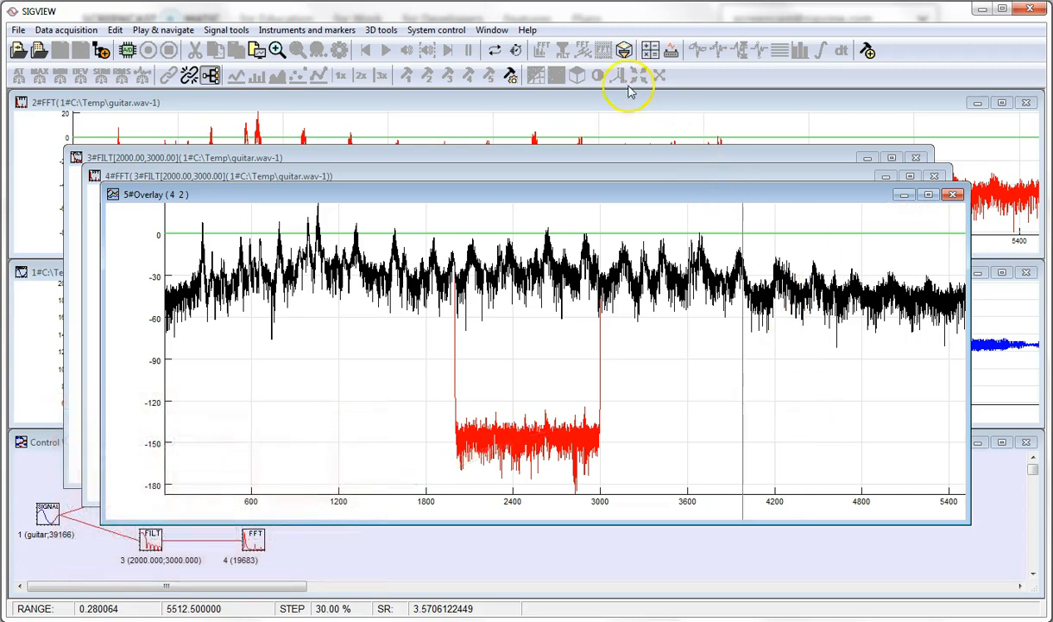
# - Tile all windows and open the filtered signal's filter properties, moving the dialog clear of the overlay and filtered spectrum plots
pyautogui.click(497, 30)
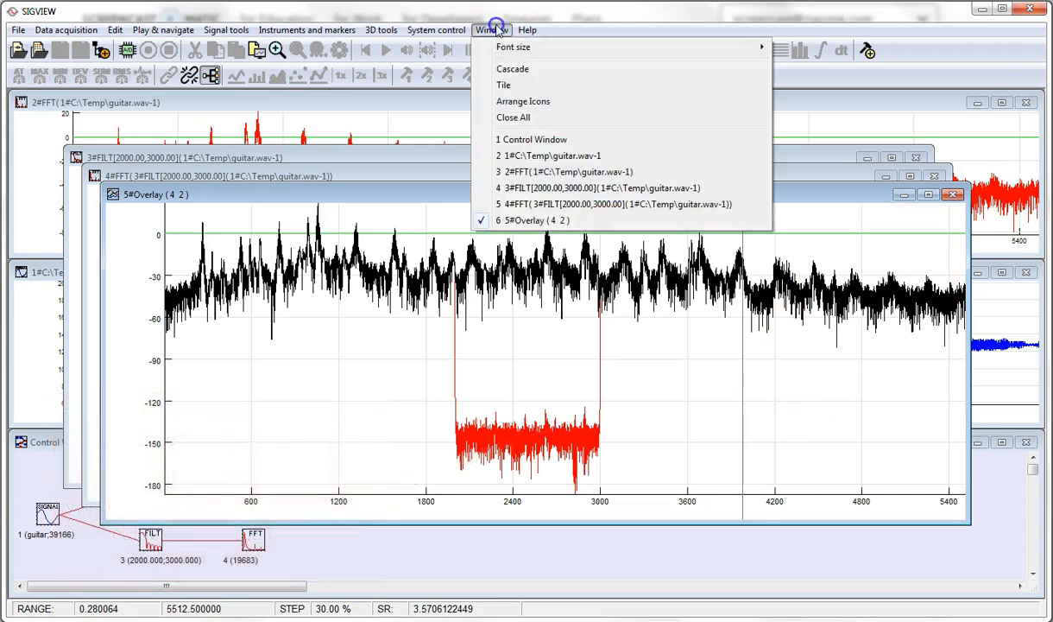
pyautogui.click(506, 86)
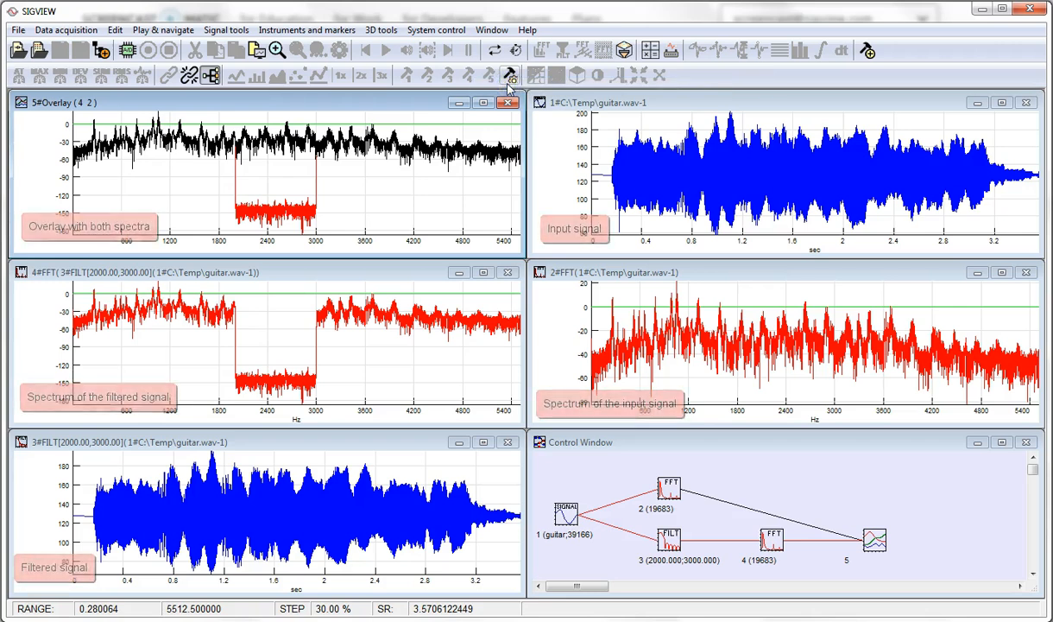
pyautogui.click(328, 444)
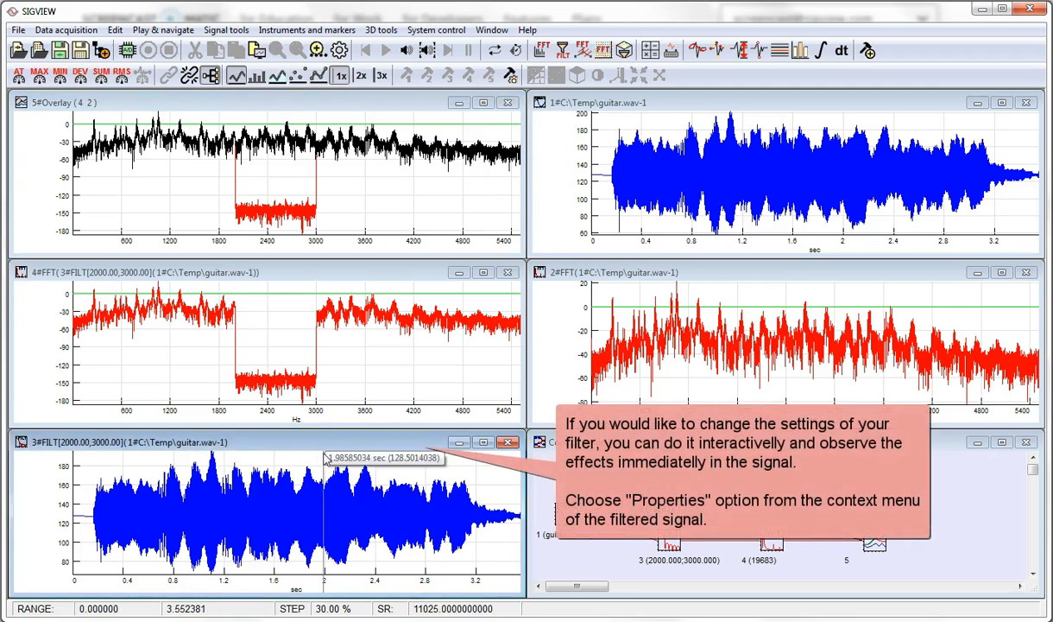
pyautogui.rightClick(325, 457)
pyautogui.click(364, 445)
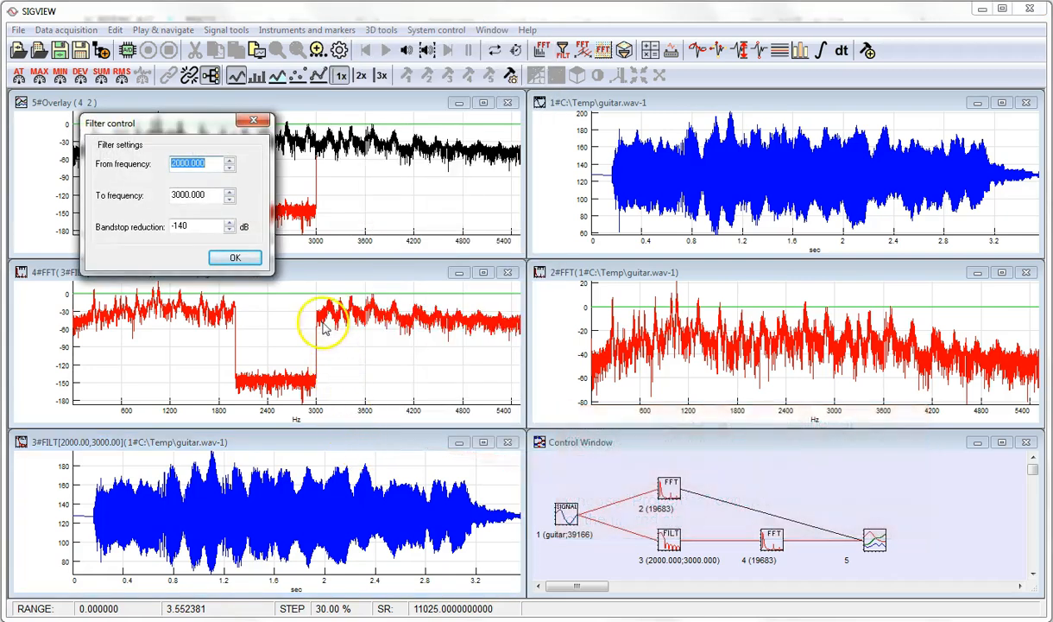
pyautogui.moveTo(221, 129); pyautogui.dragTo(706, 149)
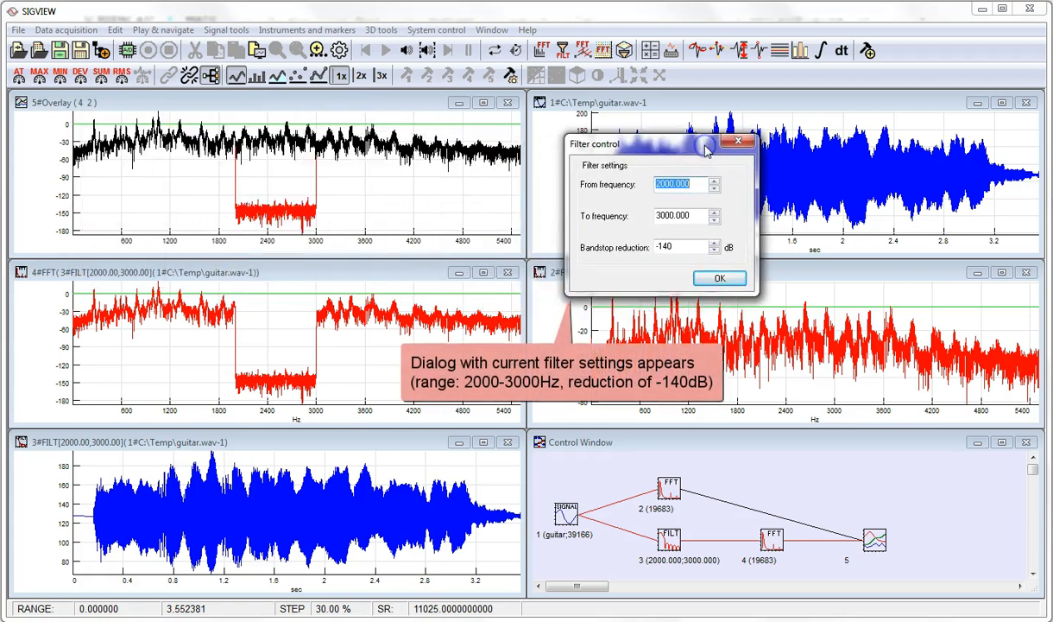
# - Set the filter's bandstop reduction to -50 dB and raise it to -20 dB
pyautogui.click(667, 248)
pyautogui.press('BackSpace')
pyautogui.press('BackSpace')
pyautogui.press('BackSpace')
pyautogui.write('90')
pyautogui.press('BackSpace')
pyautogui.press('BackSpace')
pyautogui.write('50')
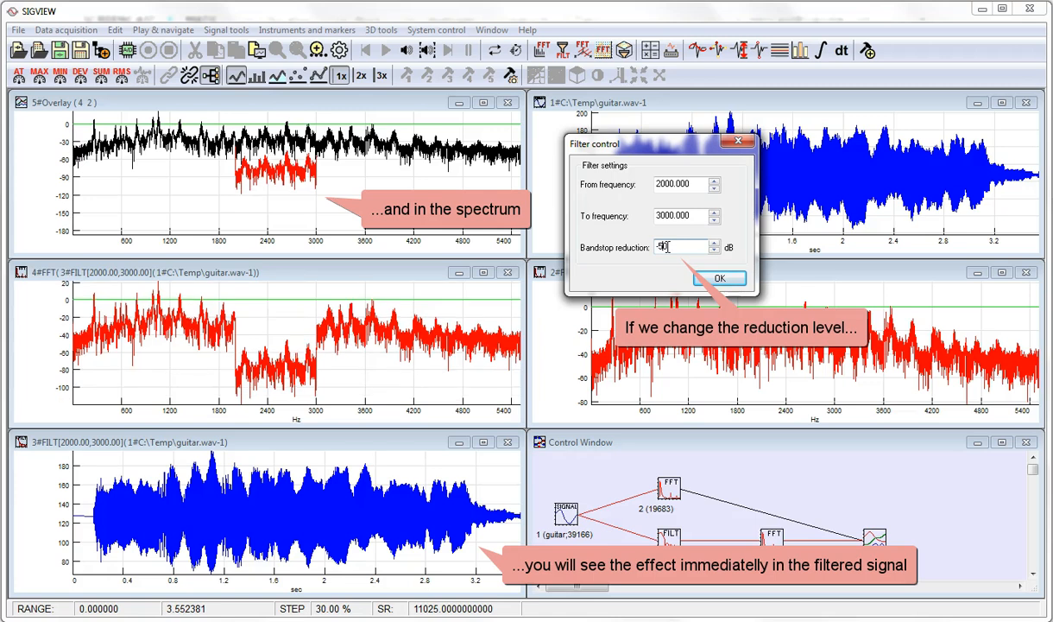
pyautogui.press('Up')
pyautogui.press('Up')
pyautogui.press('Up')
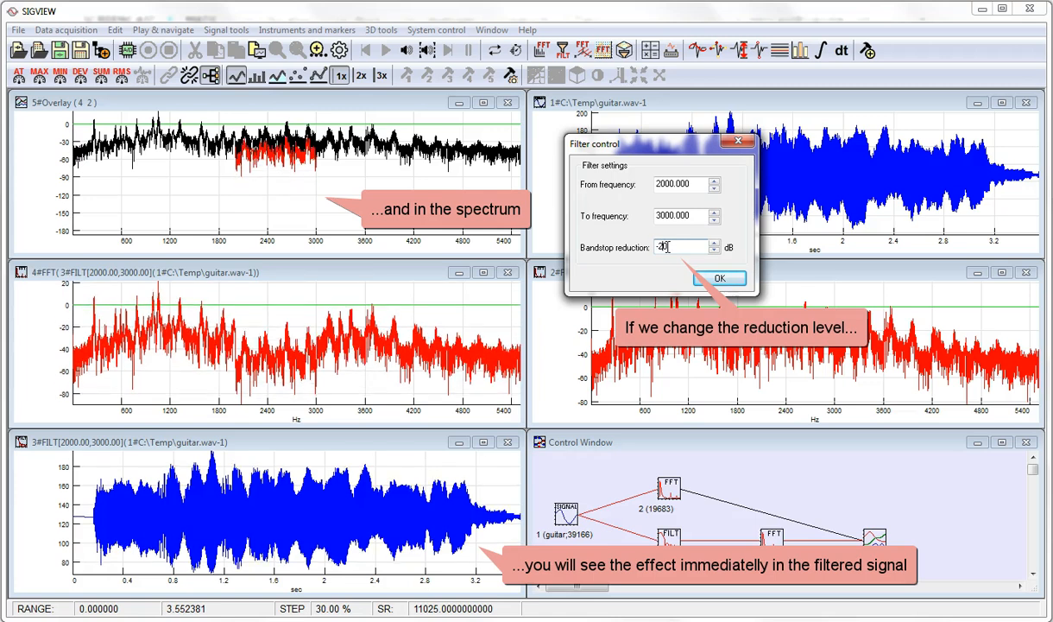
# - Lower the filter's bandstop reduction in 10 dB increments to -90 dB
pyautogui.press('Down')
pyautogui.press('Down')
pyautogui.press('Down')
pyautogui.press('Down')
pyautogui.press('Down')
pyautogui.press('Down')
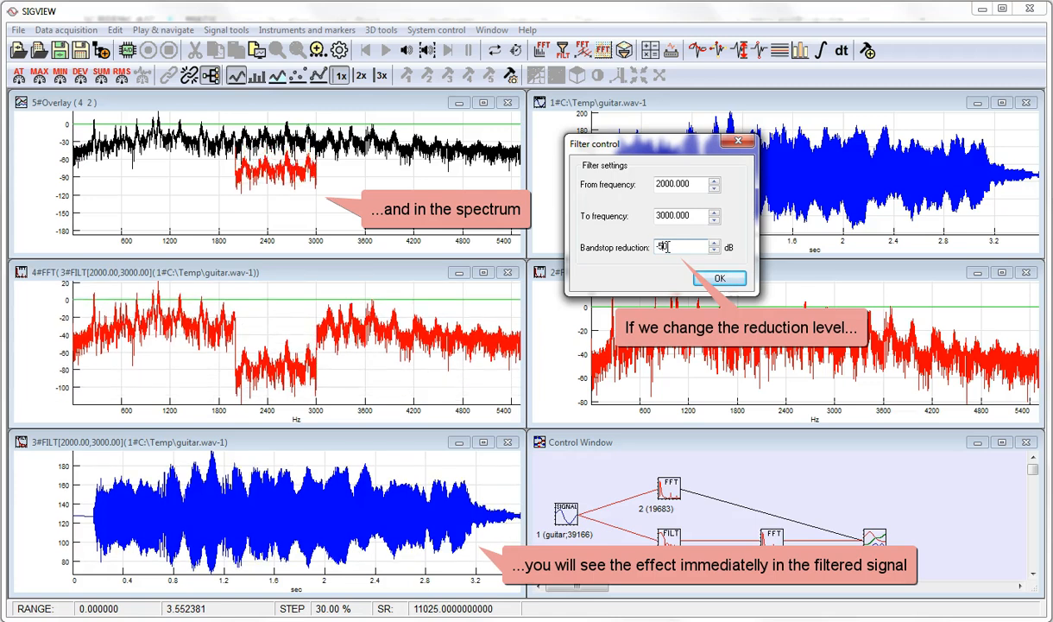
pyautogui.press('Down')
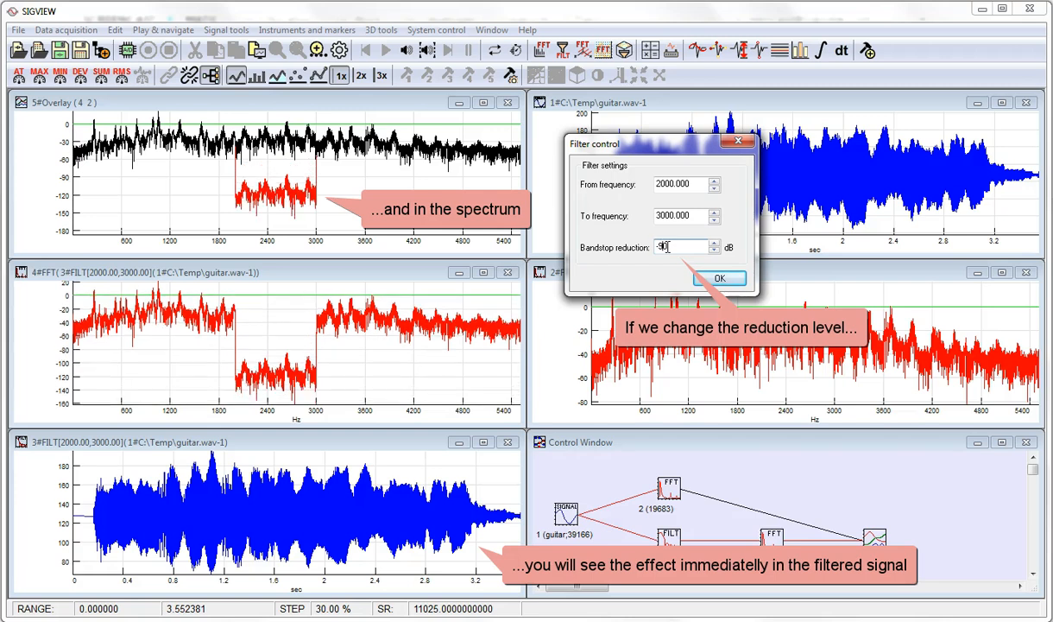
# - Raise the filter's From frequency in 100 Hz increments past 2300 Hz
pyautogui.click(661, 184)
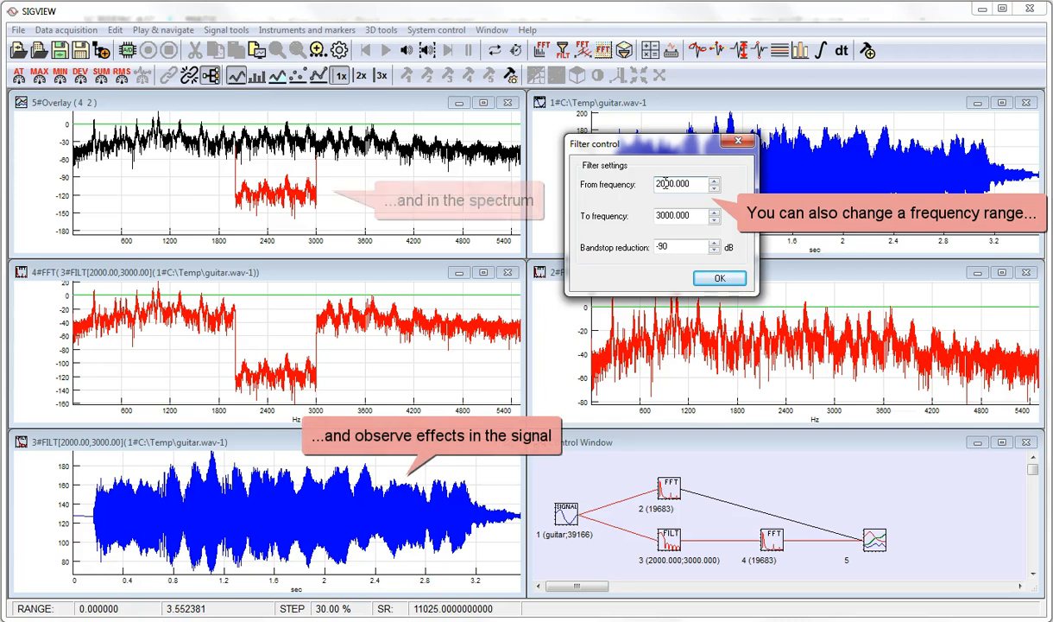
pyautogui.press('Up')
pyautogui.press('Up')
pyautogui.press('Up')
pyautogui.press('Up')
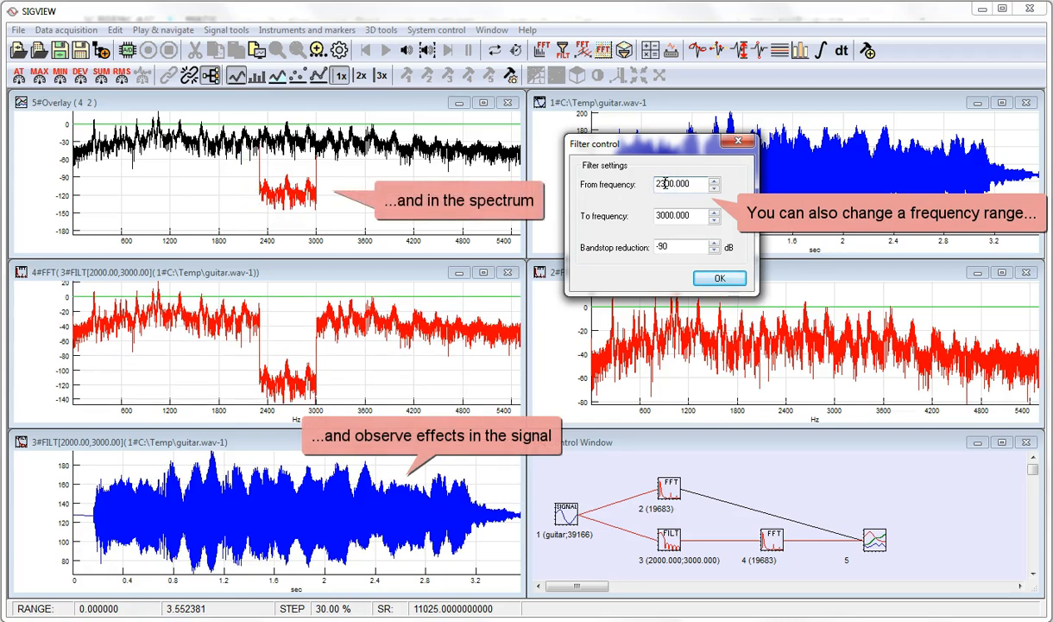
pyautogui.press('Up')
# - Lower the filter's From frequency in 100 Hz increments to 1400 Hz
pyautogui.press('Down')
pyautogui.press('Down')
pyautogui.press('Down')
pyautogui.press('Down')
pyautogui.press('Down')
pyautogui.press('Down')
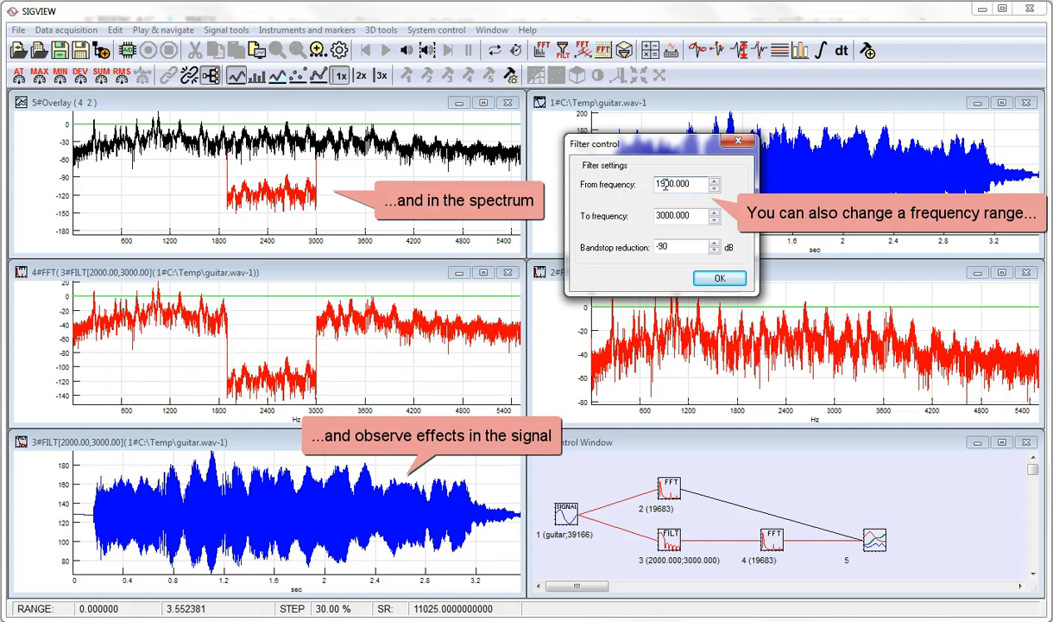
pyautogui.press('Down')
pyautogui.press('Down')
pyautogui.press('Down')
pyautogui.press('Down')
pyautogui.press('Down')
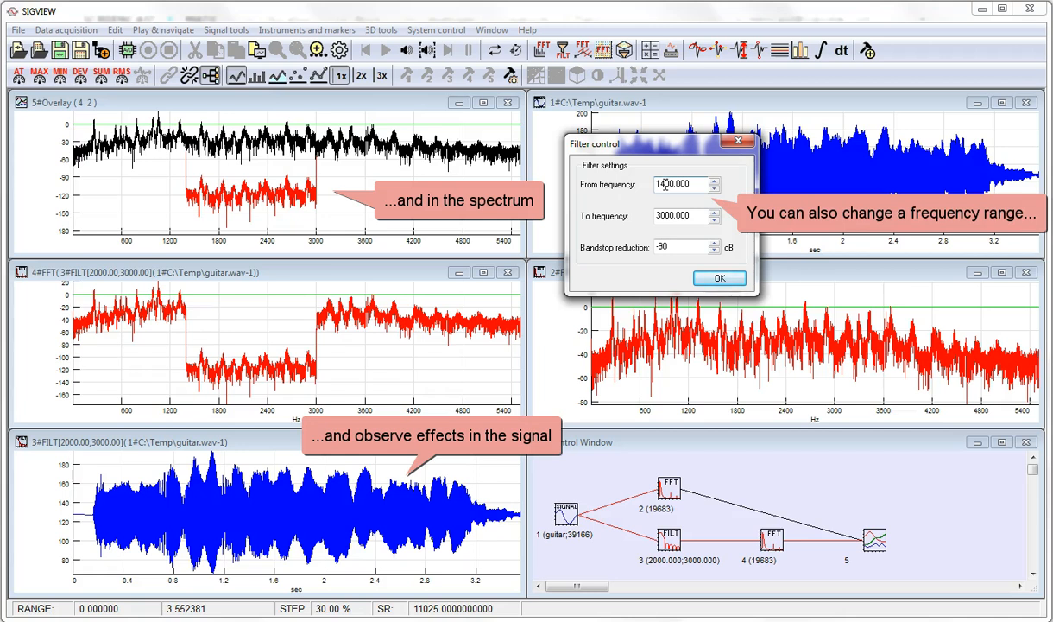
# - Set the filter's From frequency back to 2000 Hz and accept the filter settings
pyautogui.press('Up')
pyautogui.press('Up')
pyautogui.press('Up')
pyautogui.press('Up')
pyautogui.press('Up')
pyautogui.press('Up')
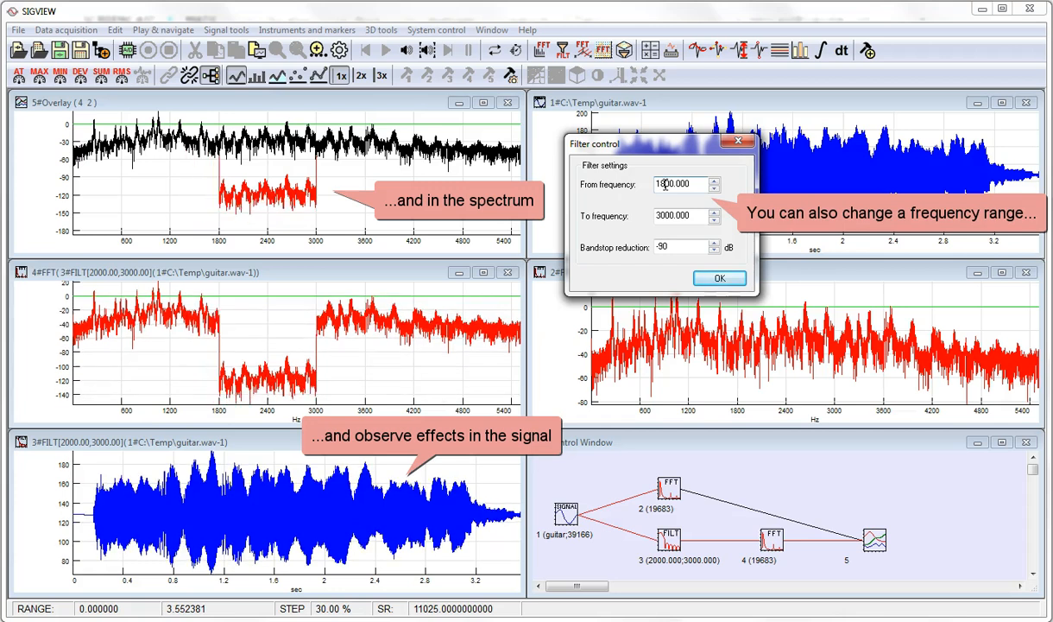
pyautogui.click(713, 278)
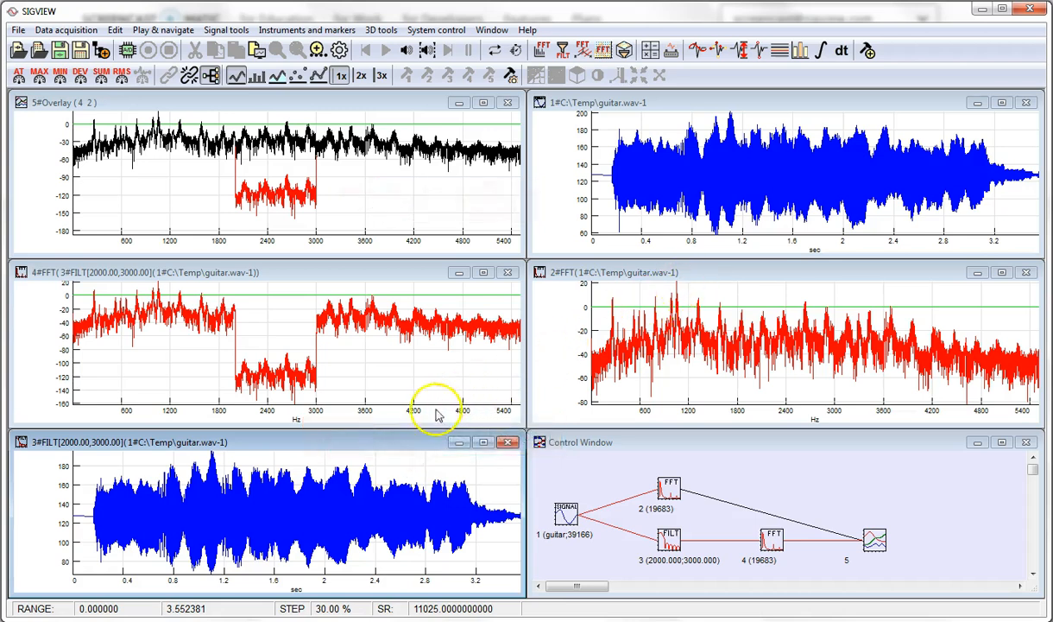
pyautogui.click(182, 32)
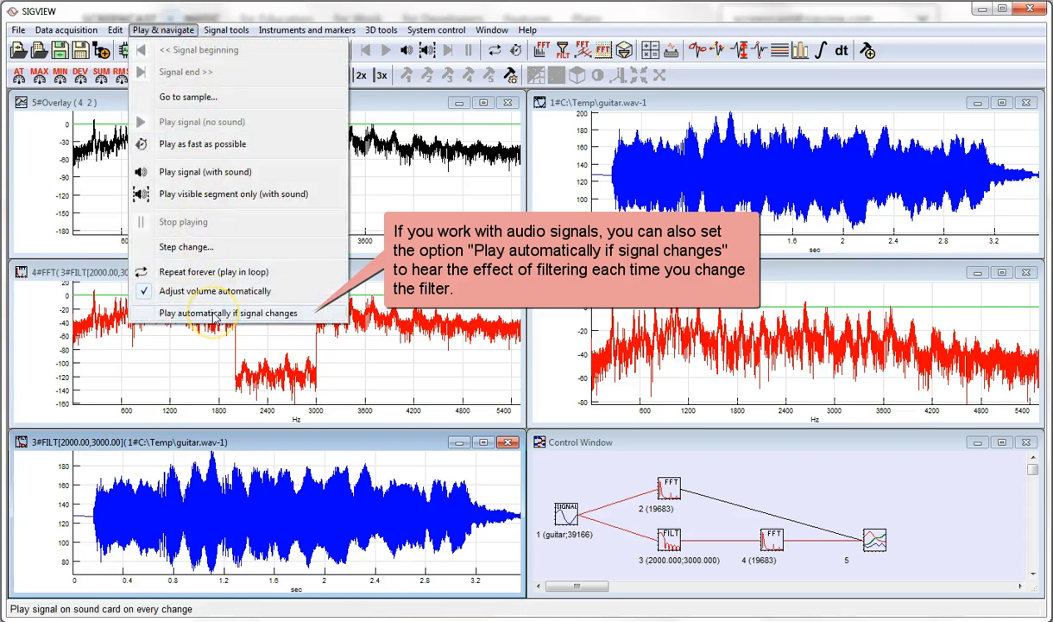
# - Apply a second bandstop filter with a range of 800 to 1200 Hz to the already filtered signal
pyautogui.click(256, 443)
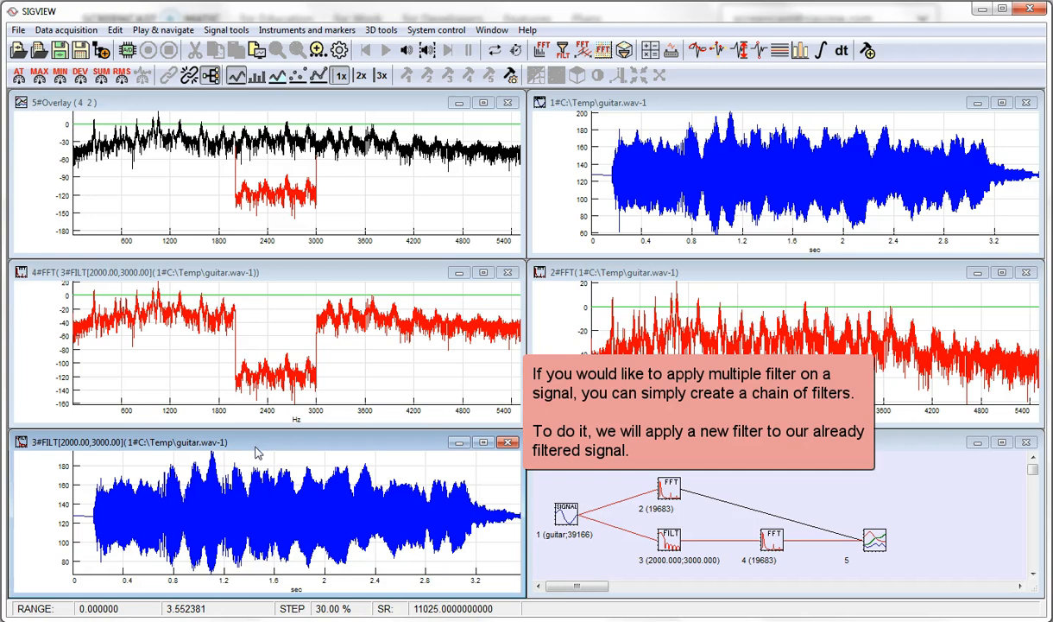
pyautogui.click(563, 53)
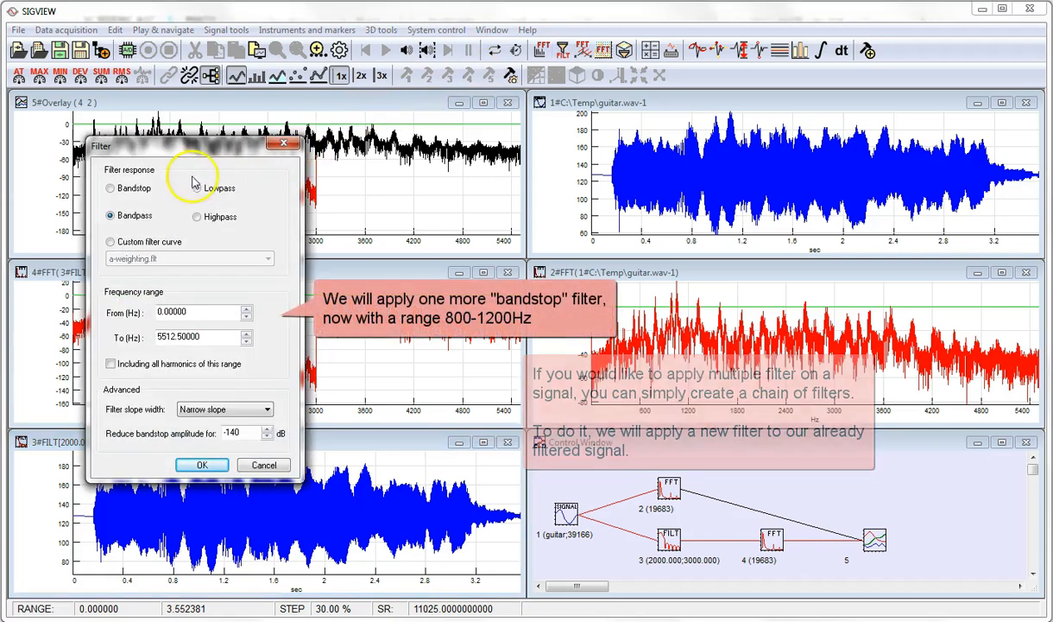
pyautogui.click(143, 191)
pyautogui.moveTo(198, 310); pyautogui.dragTo(144, 307)
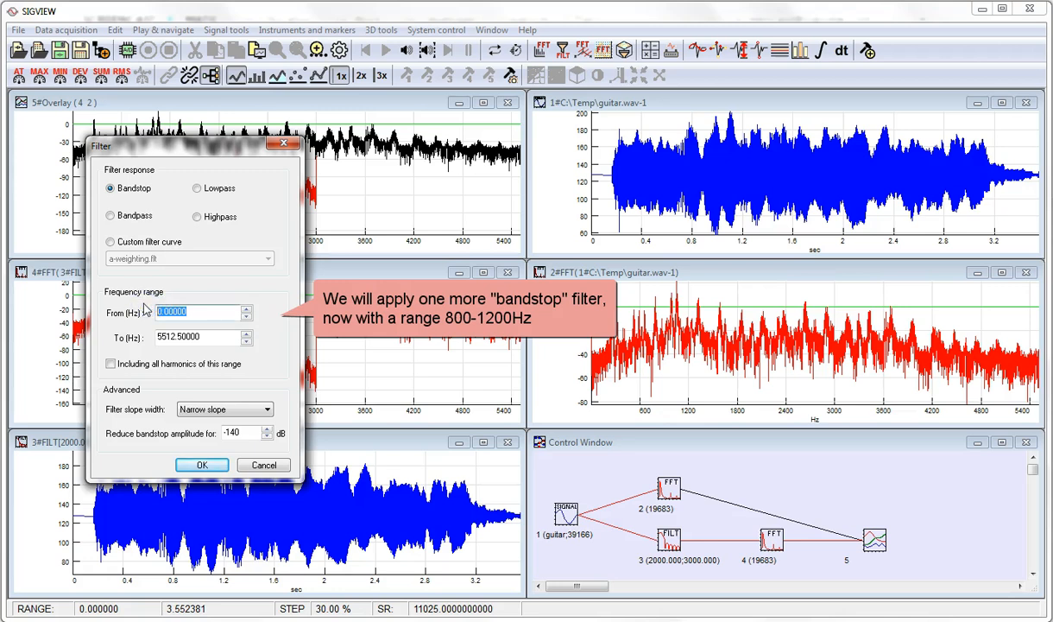
pyautogui.press('Tab')
pyautogui.write('1200')
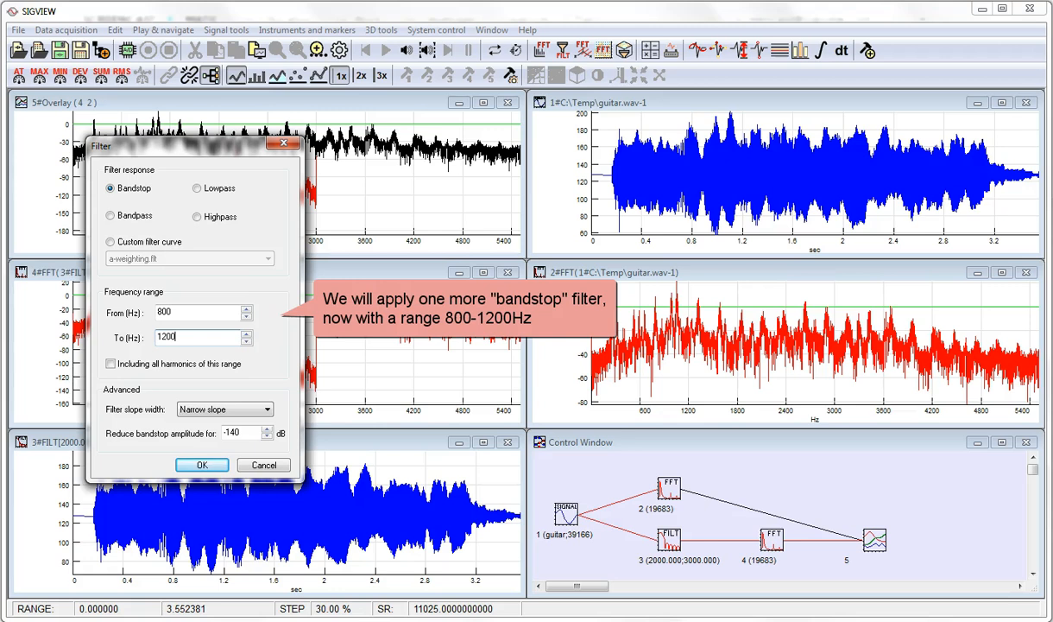
pyautogui.click(203, 466)
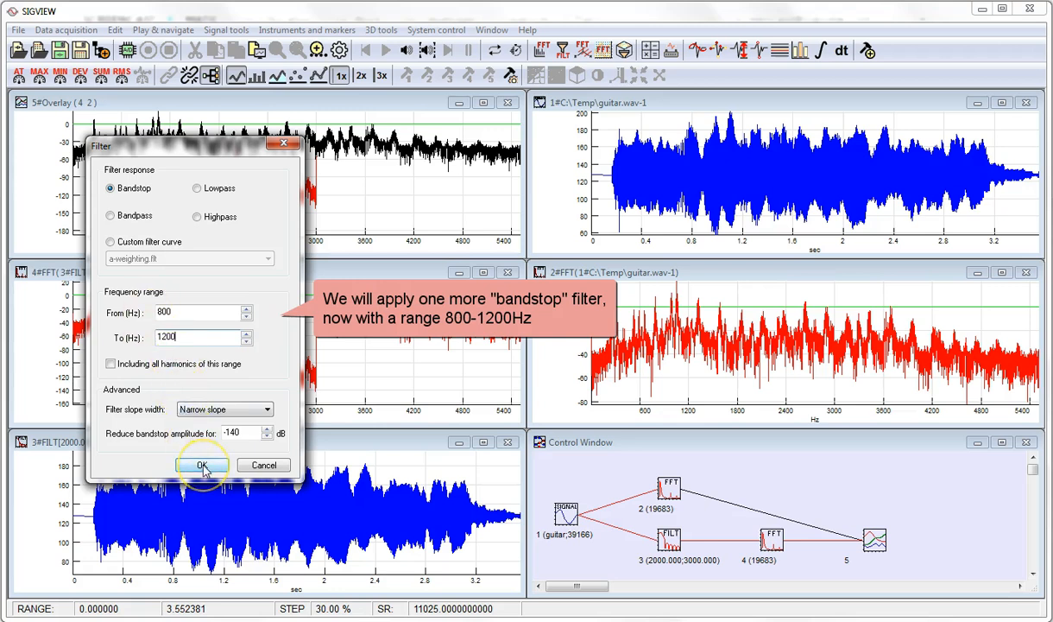
pyautogui.click(203, 466)
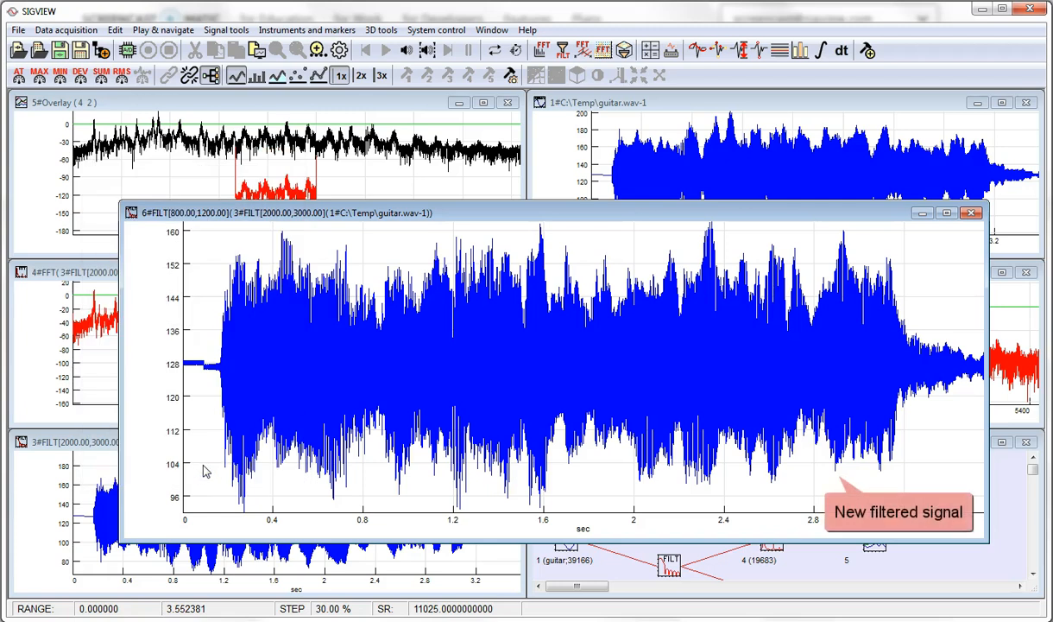
# - Calculate the FFT spectrum of the 800 to 1200 Hz filtered signal and add that spectrum to the existing overlay
pyautogui.moveTo(254, 447); pyautogui.dragTo(488, 173)
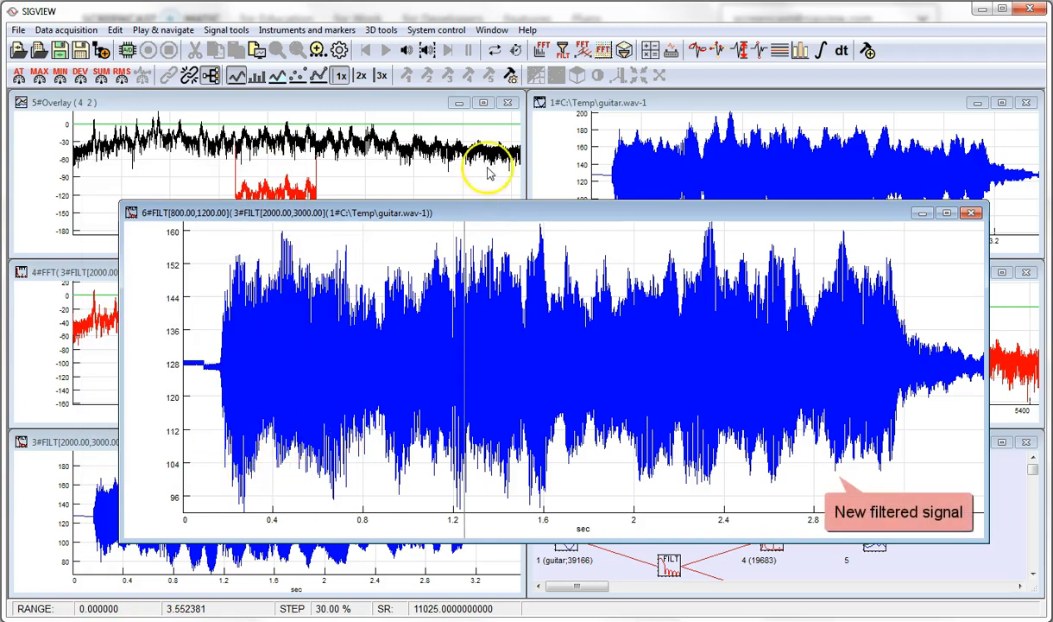
pyautogui.click(545, 49)
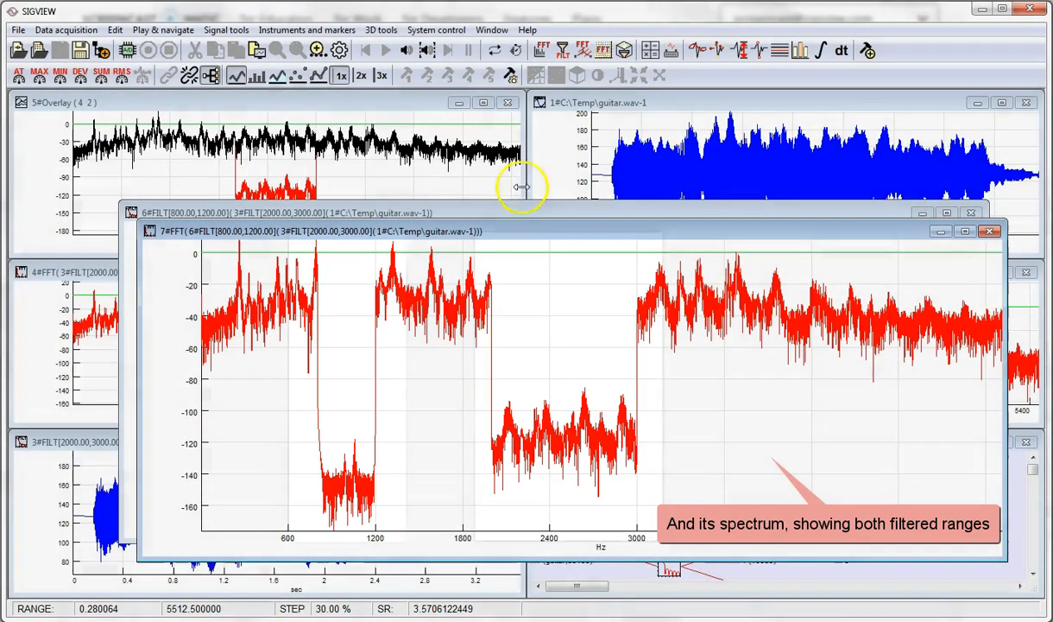
pyautogui.rightClick(525, 258)
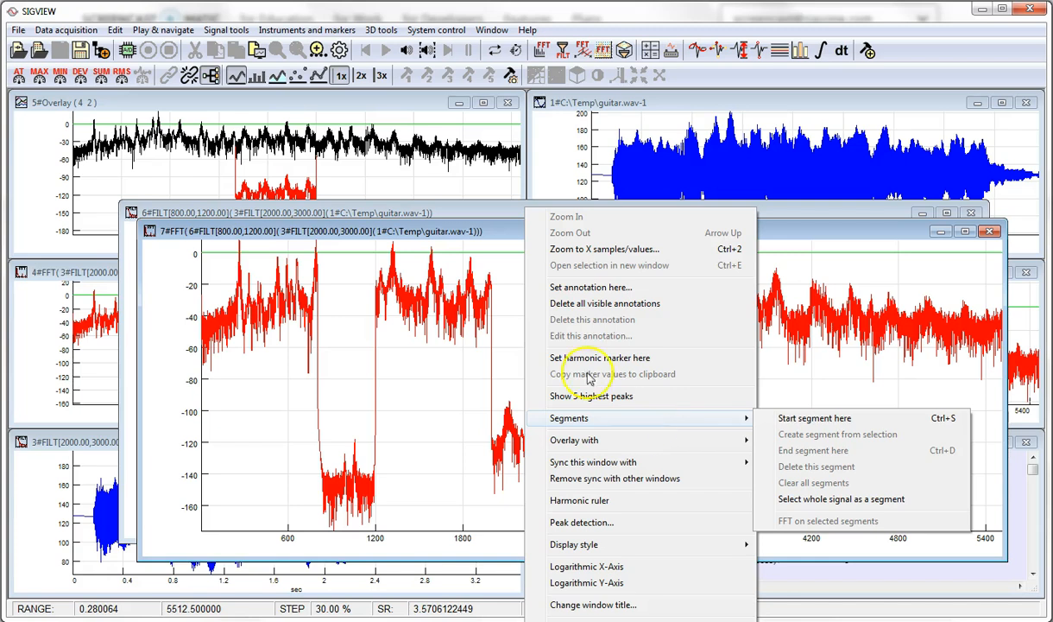
pyautogui.click(482, 177)
pyautogui.rightClick(482, 177)
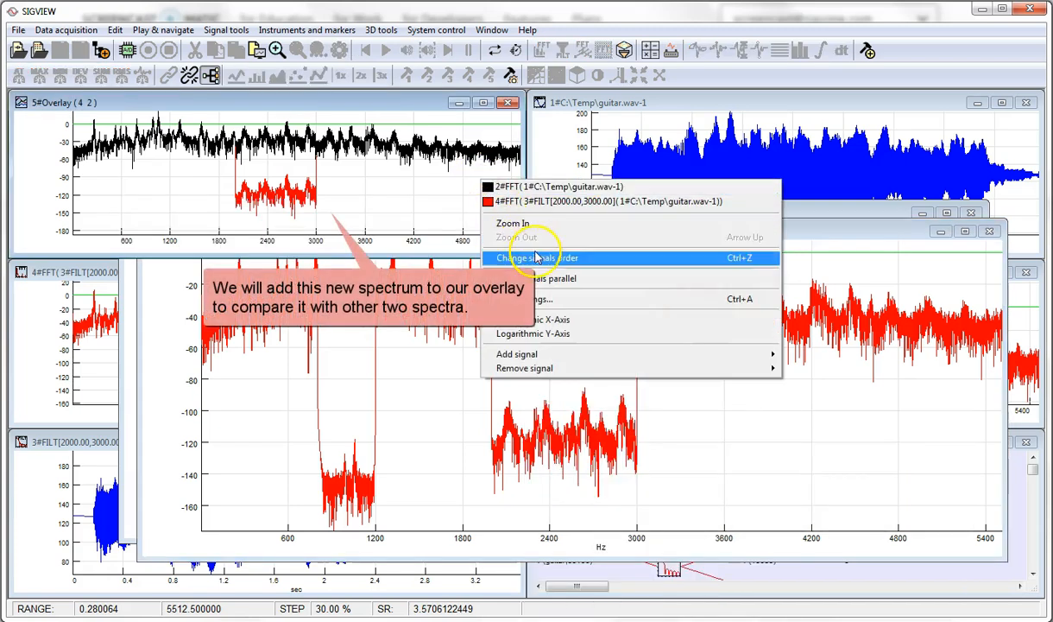
pyautogui.moveTo(607, 354)
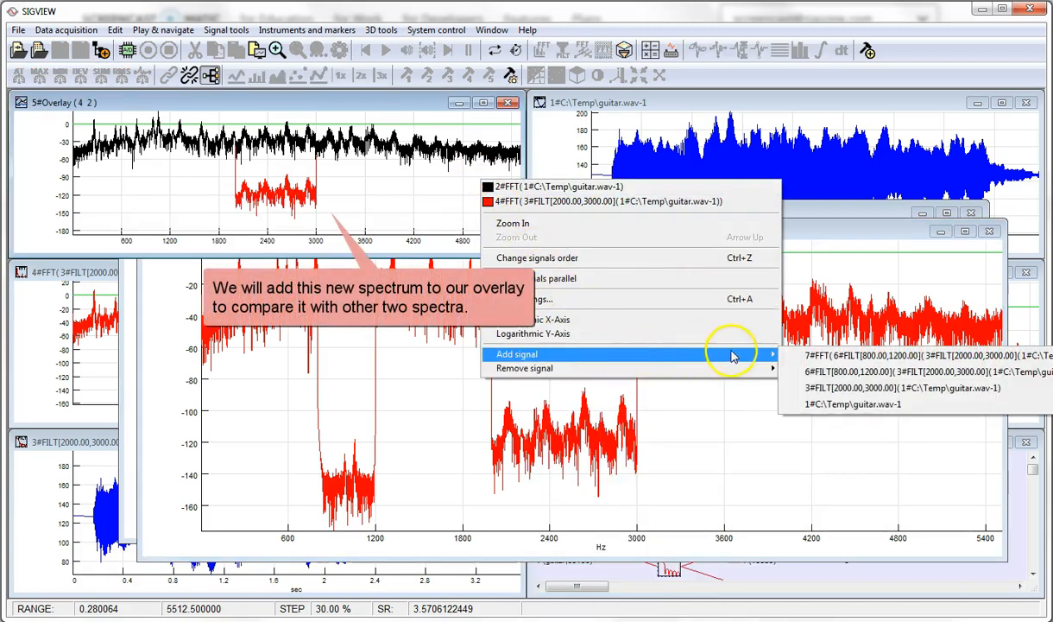
pyautogui.click(825, 357)
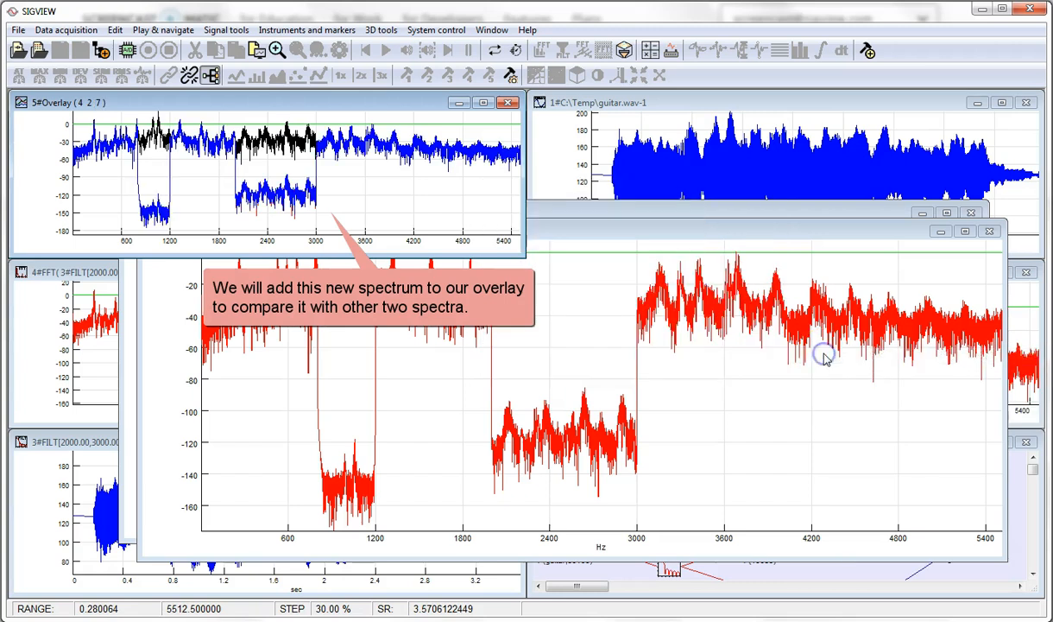
# - Tile all open windows and enlarge the Control Window upward to fit the whole processing chain
pyautogui.click(491, 30)
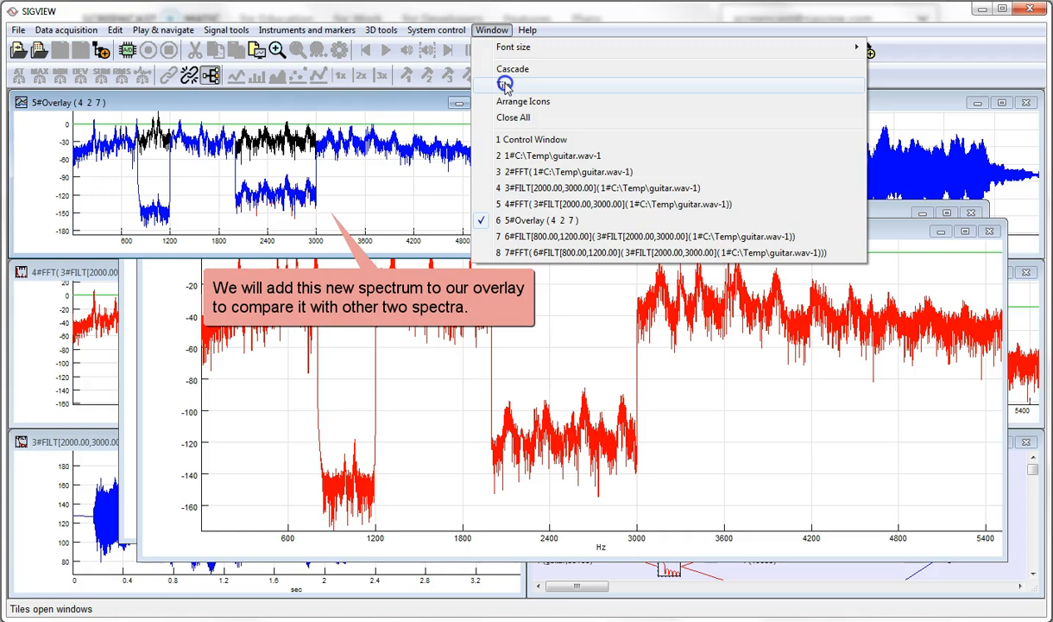
pyautogui.click(505, 85)
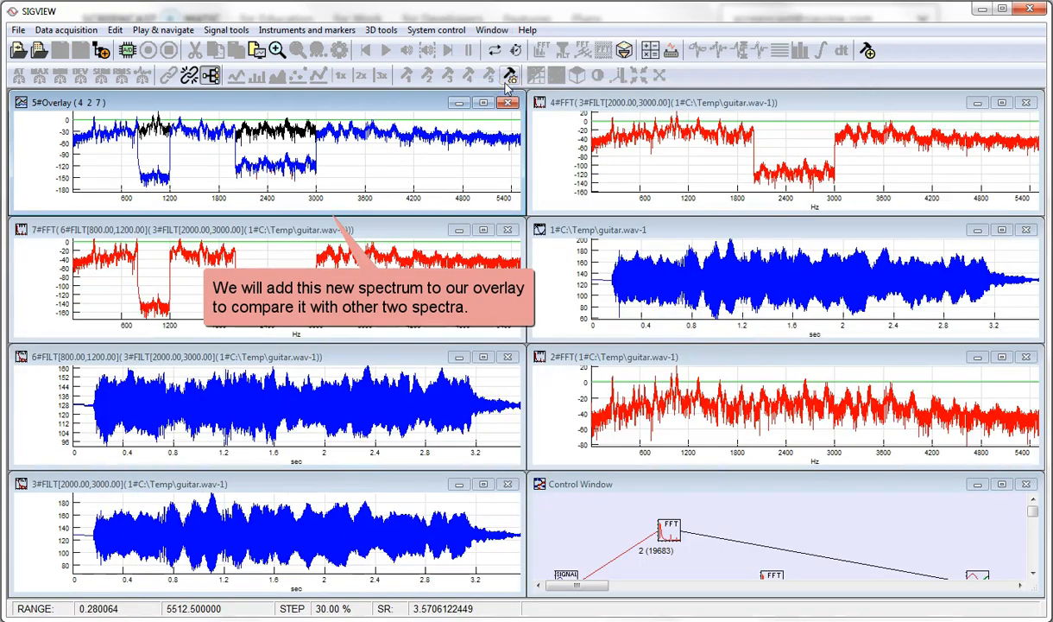
pyautogui.click(607, 483)
pyautogui.moveTo(607, 475); pyautogui.dragTo(614, 345)
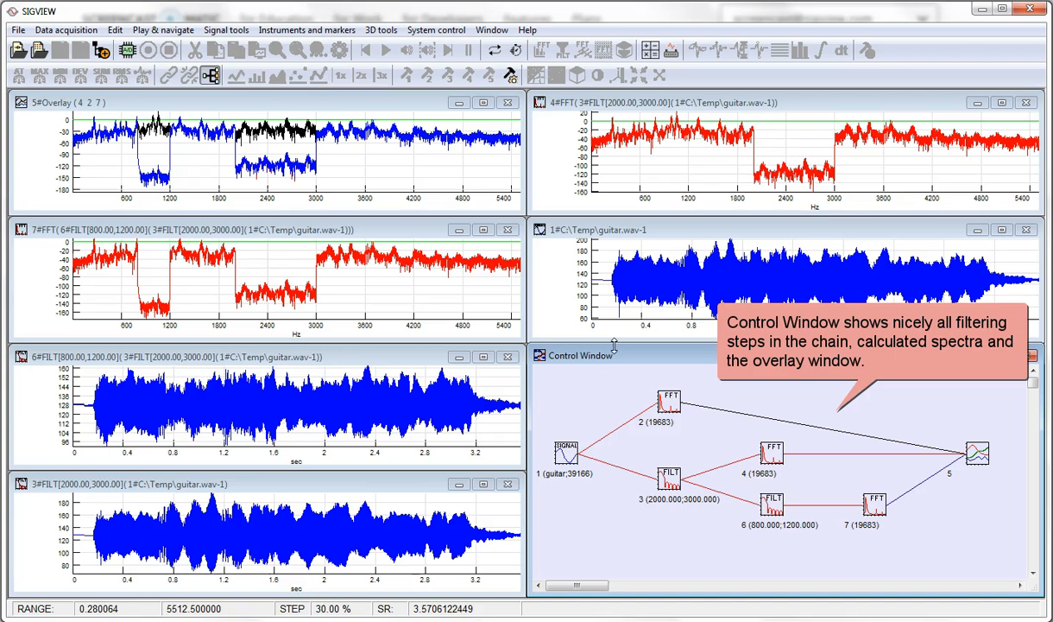
# - Open the filter properties of the 800 to 1200 Hz filtered signal and set its bandstop reduction to -70 dB
pyautogui.click(418, 385)
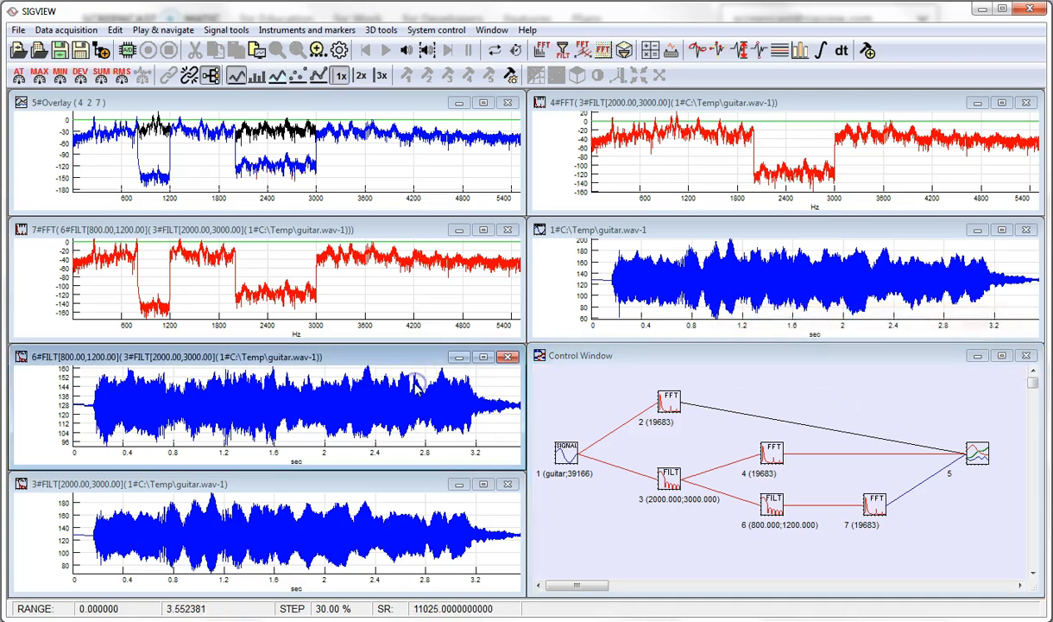
pyautogui.rightClick(418, 385)
pyautogui.click(432, 368)
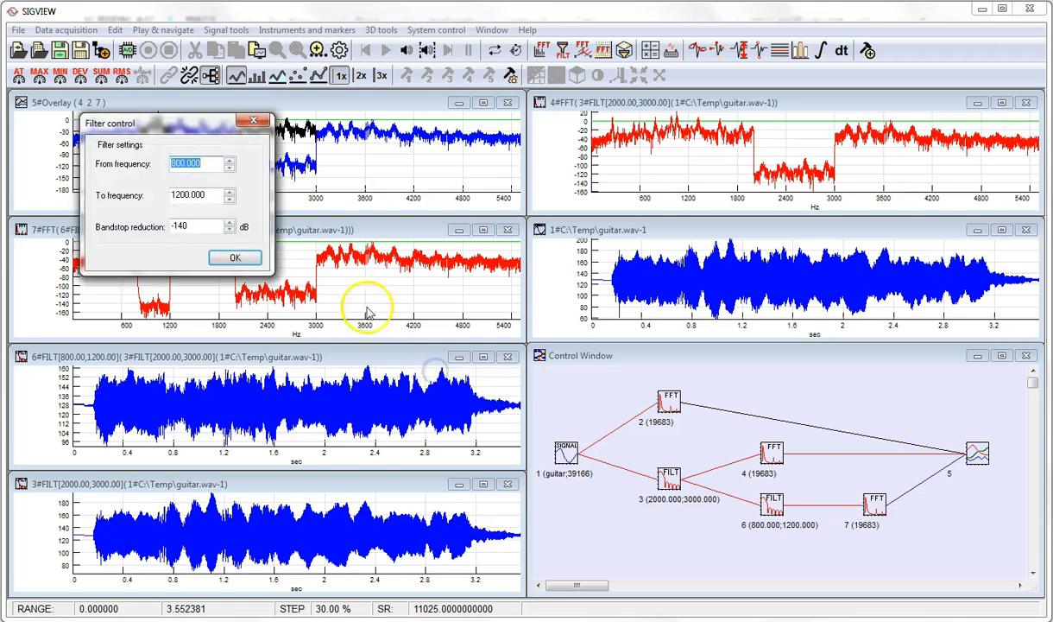
pyautogui.moveTo(194, 130); pyautogui.dragTo(305, 318)
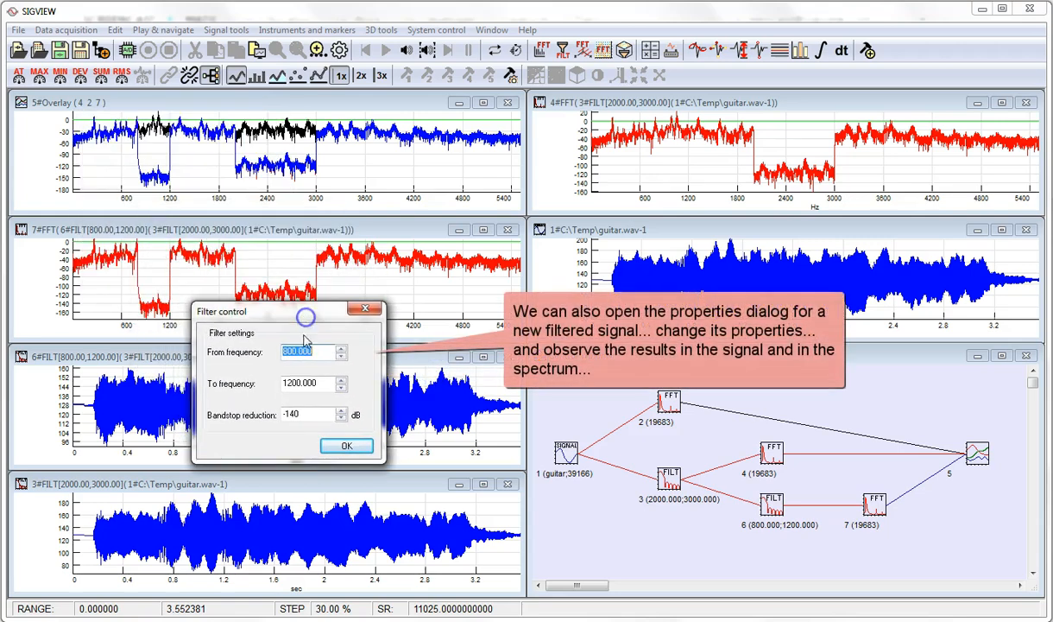
pyautogui.click(294, 413)
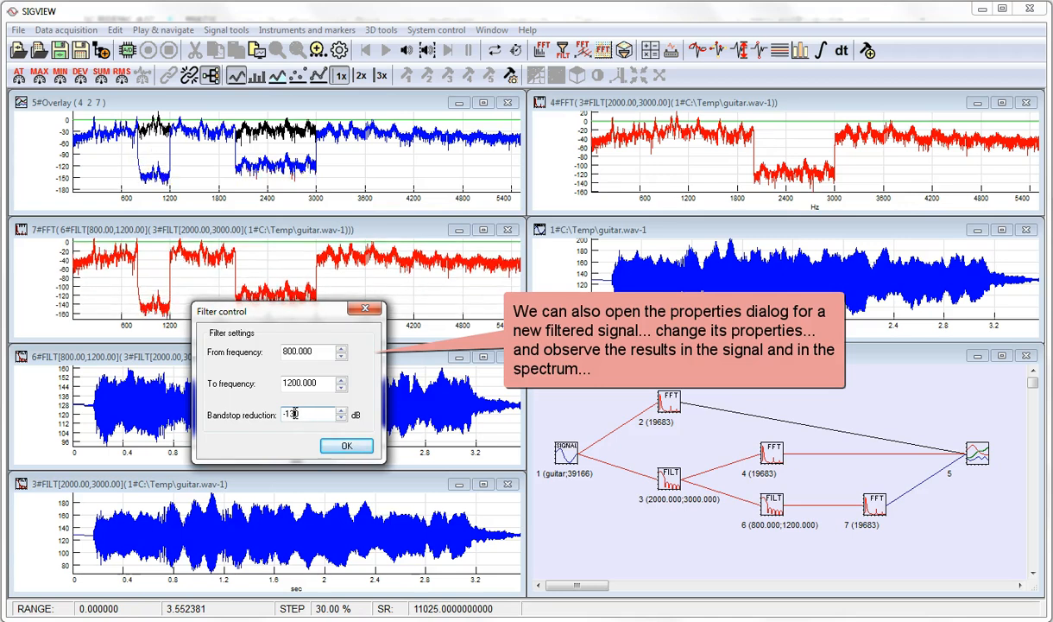
pyautogui.press('BackSpace')
pyautogui.press('BackSpace')
pyautogui.write('7')
# - Lower the filter's From frequency in stages to 550 Hz and accept the filter settings
pyautogui.click(292, 351)
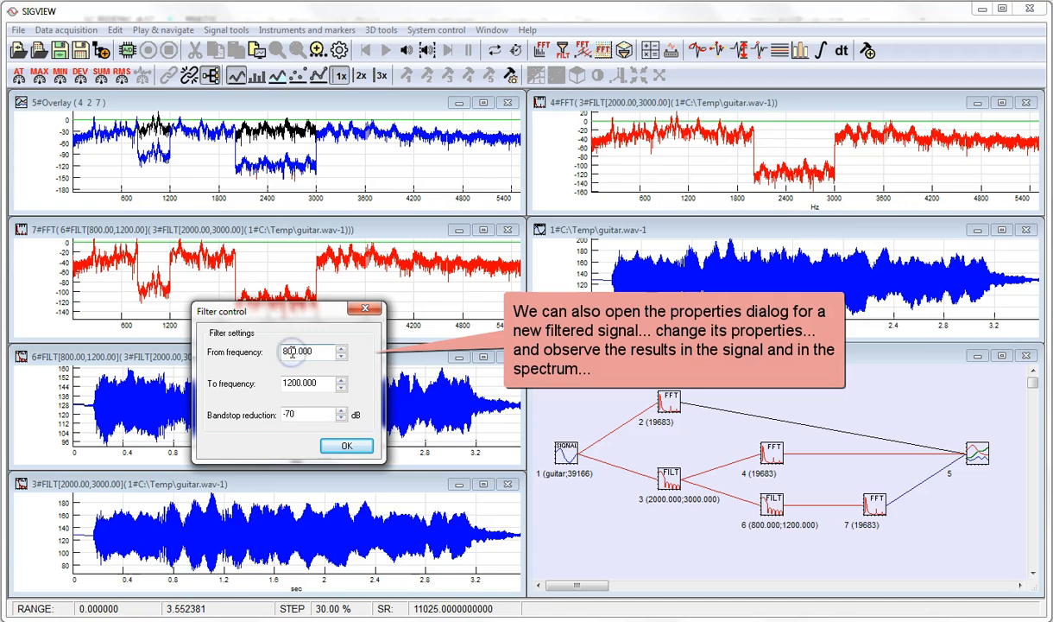
pyautogui.press('BackSpace')
pyautogui.press('BackSpace')
pyautogui.write('73')
pyautogui.press('BackSpace')
pyautogui.press('BackSpace')
pyautogui.write('63')
pyautogui.press('BackSpace')
pyautogui.press('BackSpace')
pyautogui.write('55')
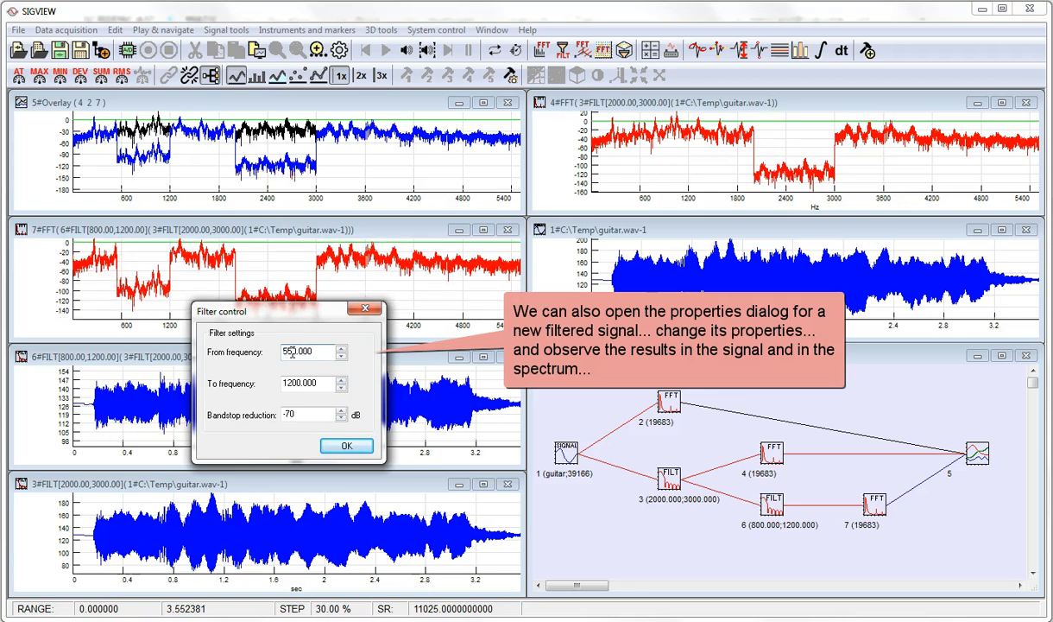
pyautogui.click(337, 445)
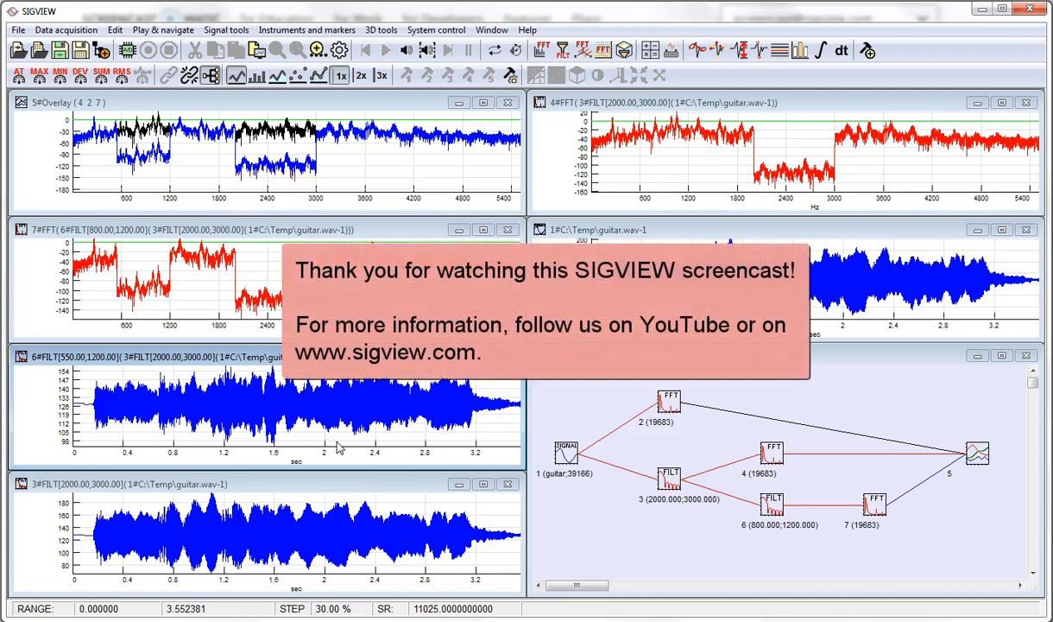
pyautogui.click(259, 451)
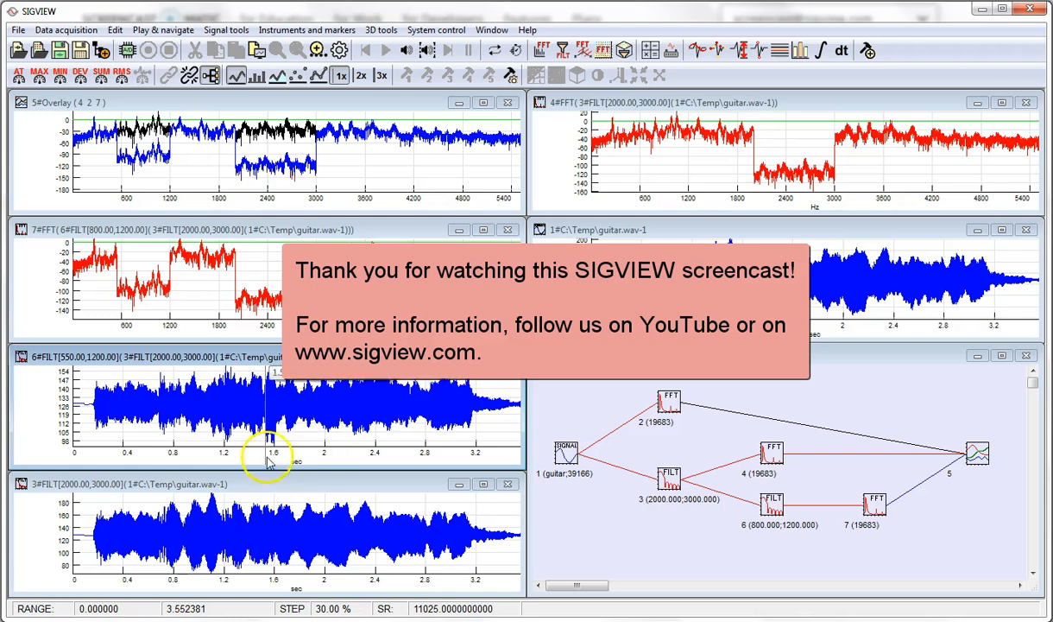